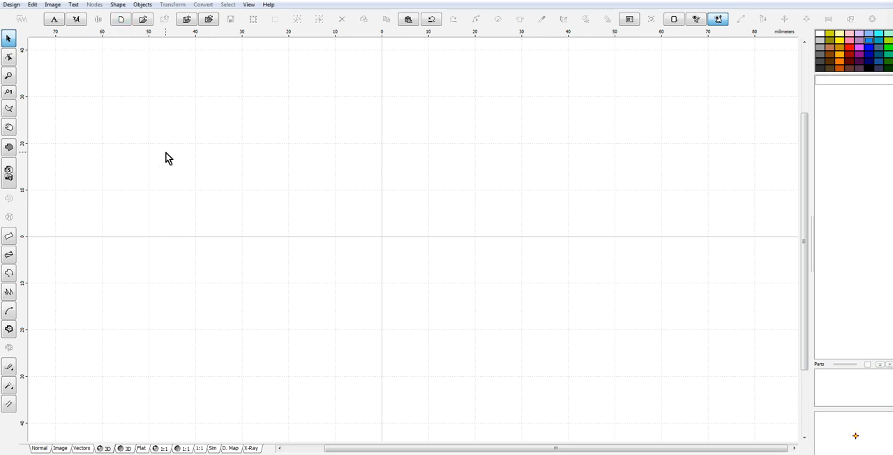
# Insert the HEART1 shape from the Basic shape library into the design.
pyautogui.click(141, 6)
pyautogui.moveTo(115, 5)
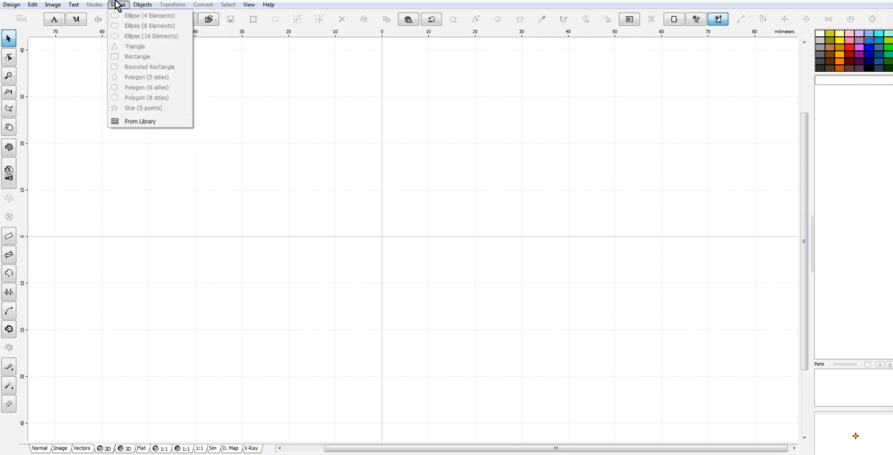
pyautogui.click(143, 122)
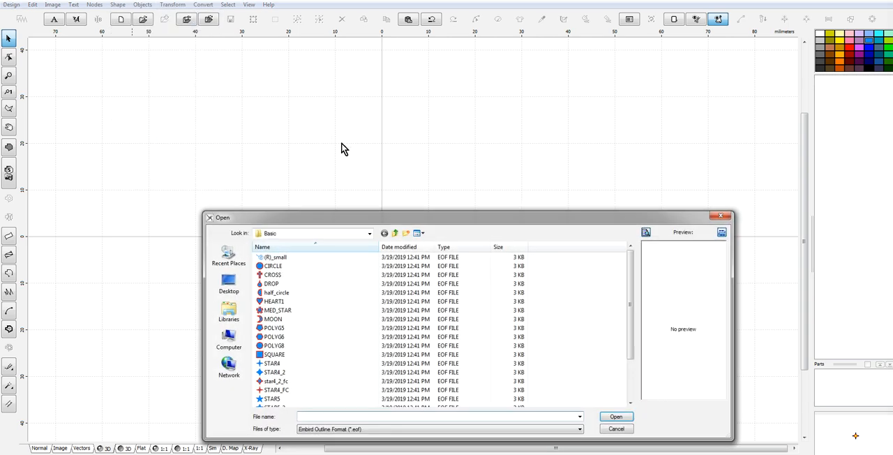
pyautogui.click(279, 301)
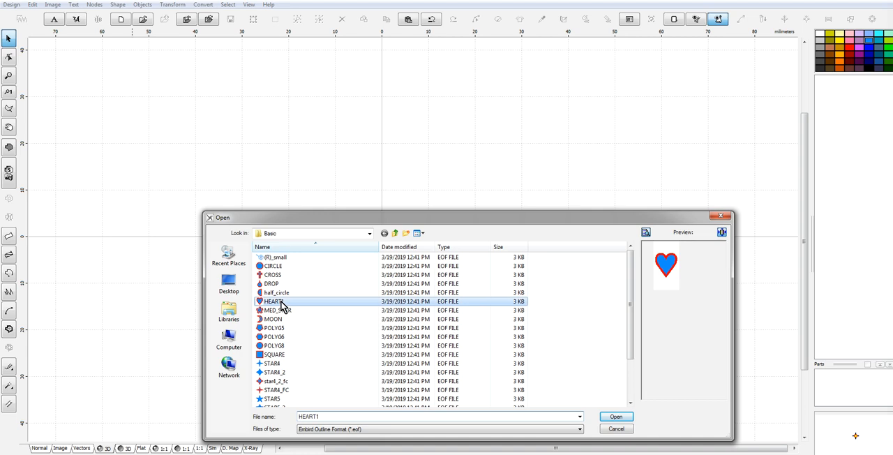
pyautogui.click(616, 416)
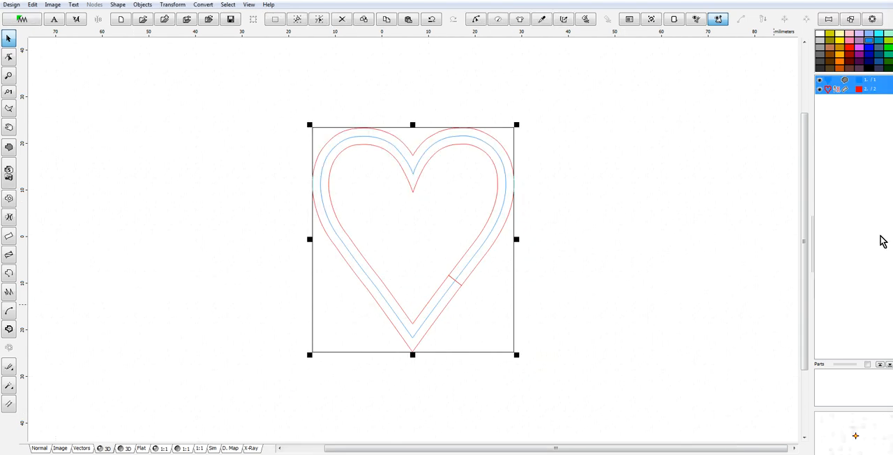
# Delete the red border object of the heart and select the blue heart fill.
pyautogui.click(831, 96)
pyautogui.rightClick(831, 97)
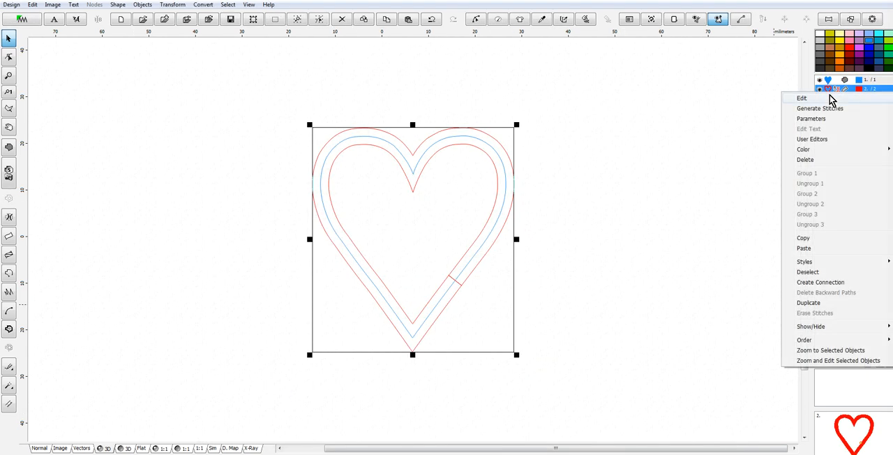
pyautogui.click(809, 159)
pyautogui.click(832, 82)
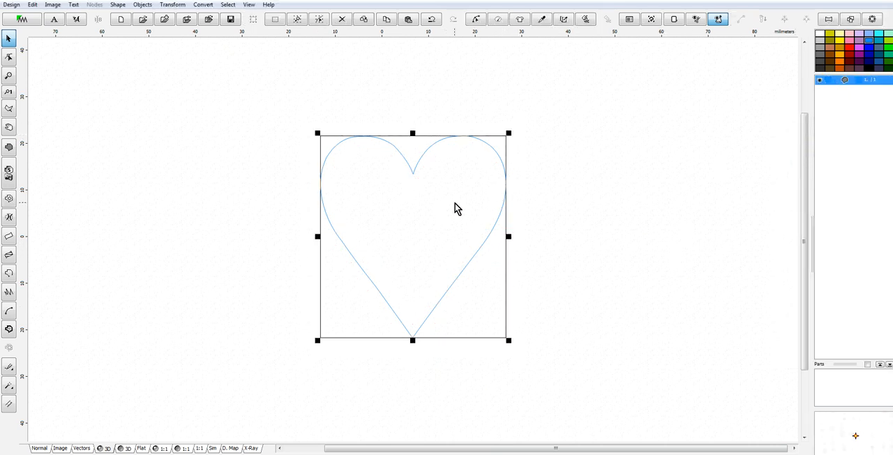
# Recolor the heart fill with Ruby Glint 2167 from the Marathon Polyester thread catalog.
pyautogui.rightClick(455, 203)
pyautogui.moveTo(493, 258)
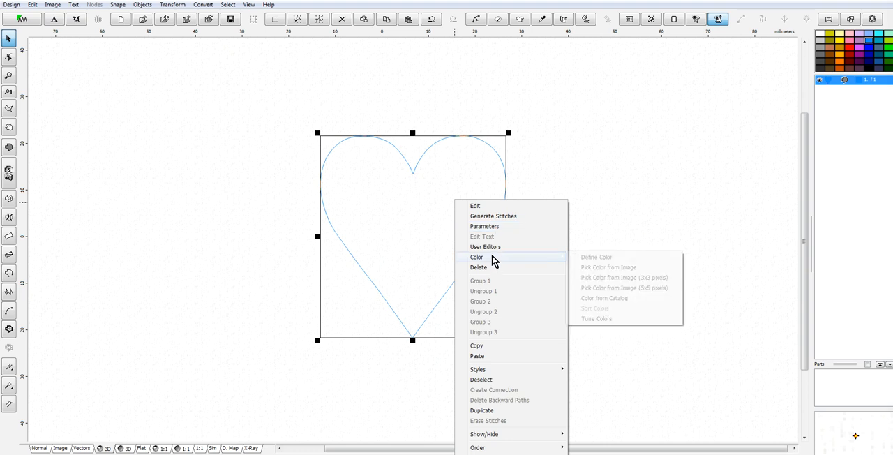
pyautogui.click(601, 298)
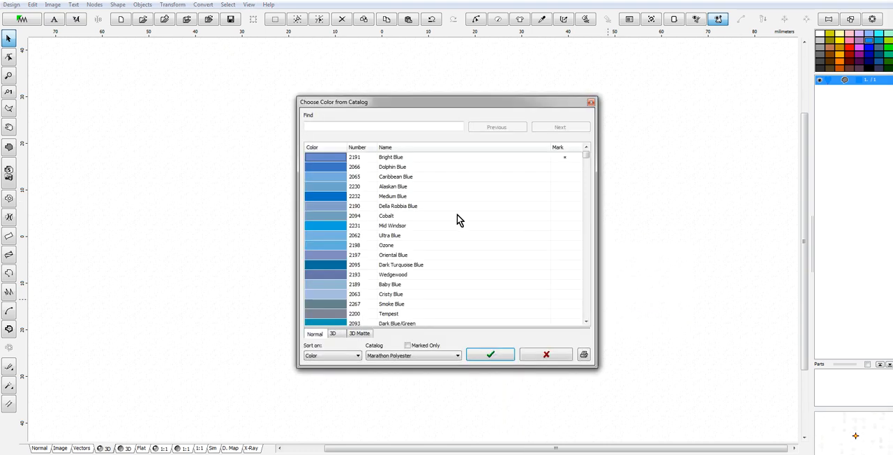
pyautogui.click(441, 356)
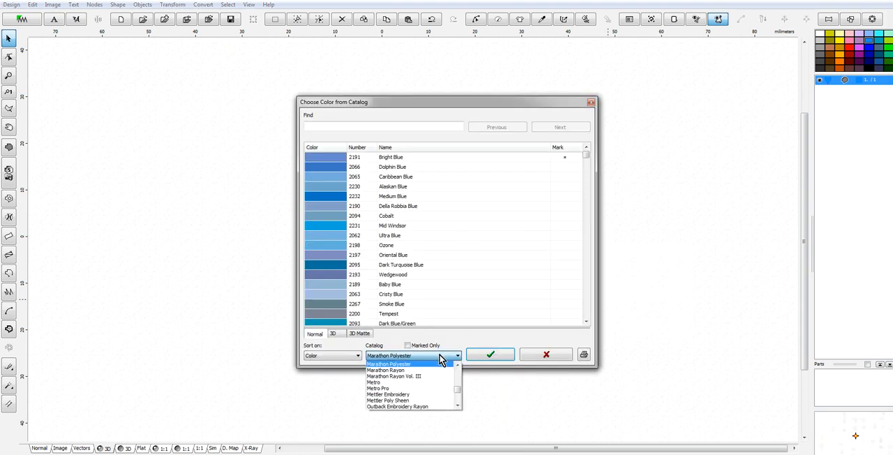
pyautogui.click(588, 156)
pyautogui.moveTo(586, 156); pyautogui.dragTo(588, 255)
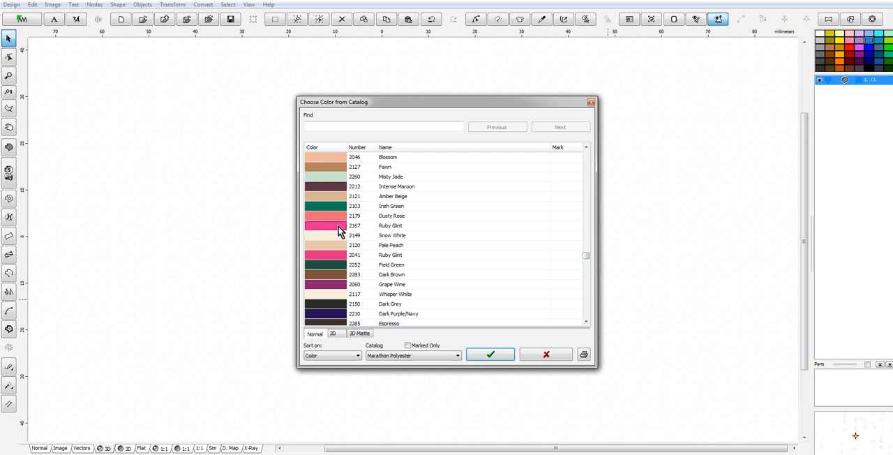
pyautogui.click(490, 358)
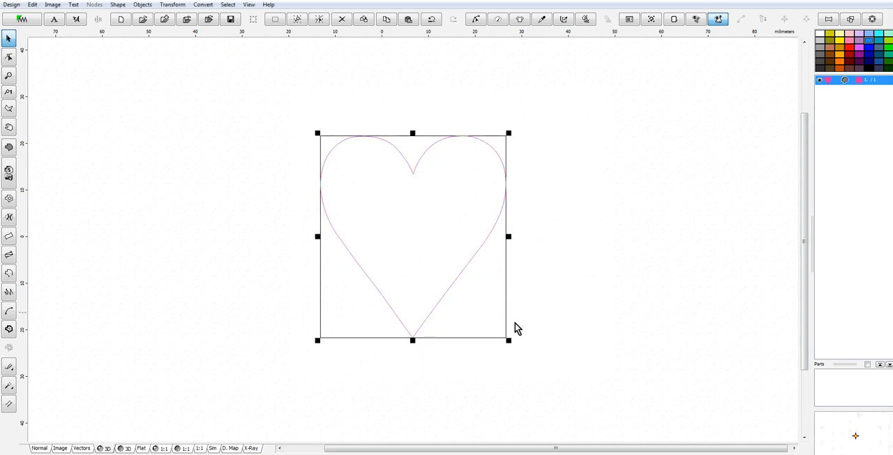
# Generate stitches for the pink heart fill.
pyautogui.rightClick(436, 201)
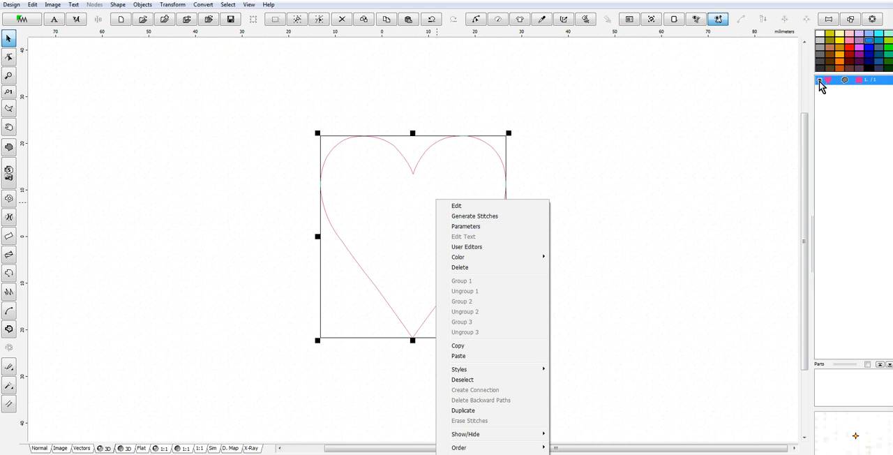
pyautogui.rightClick(446, 175)
pyautogui.click(482, 187)
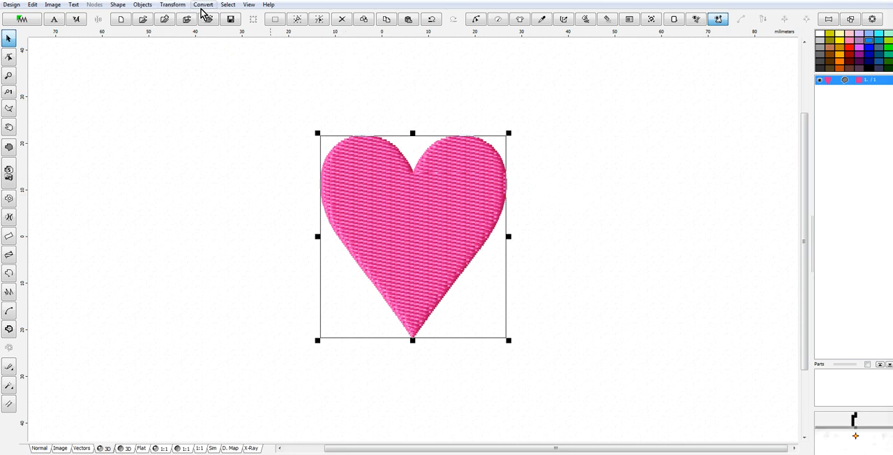
# Create an outline from the heart fill and generate its stitches.
pyautogui.click(204, 6)
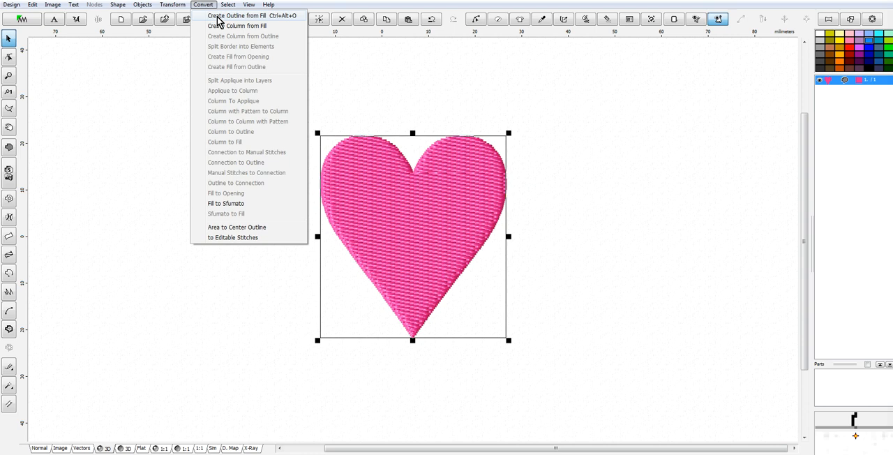
pyautogui.click(219, 17)
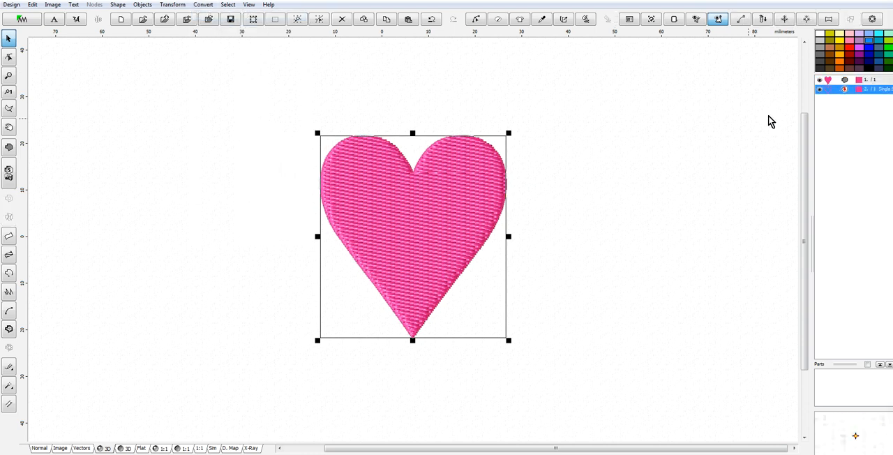
pyautogui.rightClick(830, 91)
pyautogui.click(827, 106)
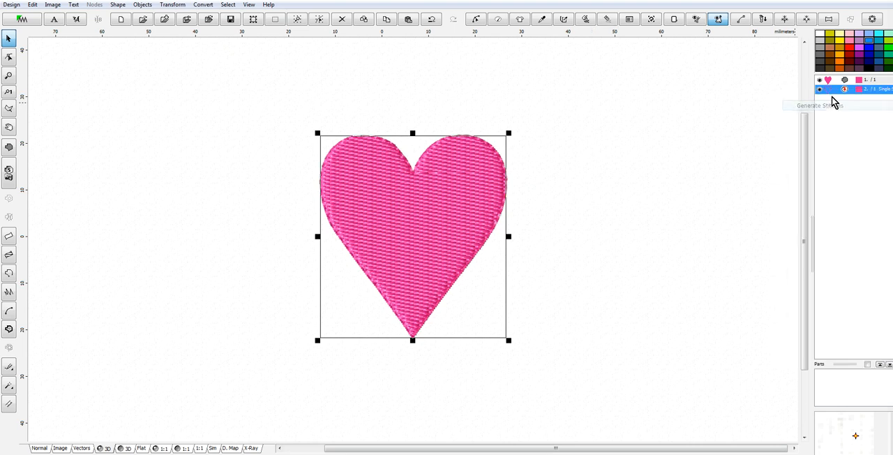
# Delete the filled heart object, keeping only the single-stitch outline.
pyautogui.click(830, 82)
pyautogui.rightClick(829, 83)
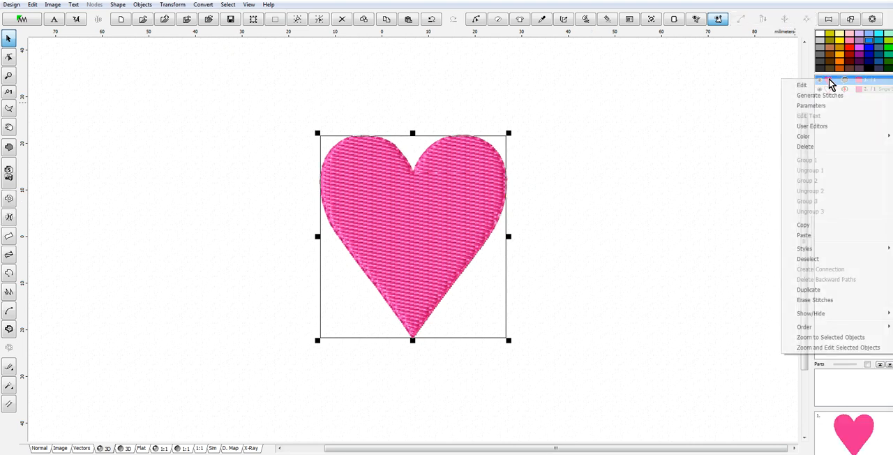
pyautogui.click(817, 148)
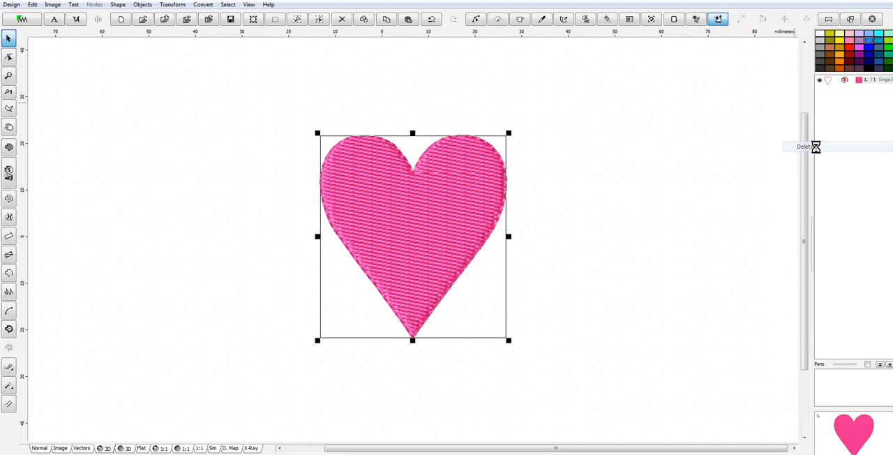
# Enlarge the heart outline to about 107 mm wide and 93 mm high and place it around the hoop's center.
pyautogui.click(439, 301)
pyautogui.moveTo(509, 342); pyautogui.dragTo(620, 409)
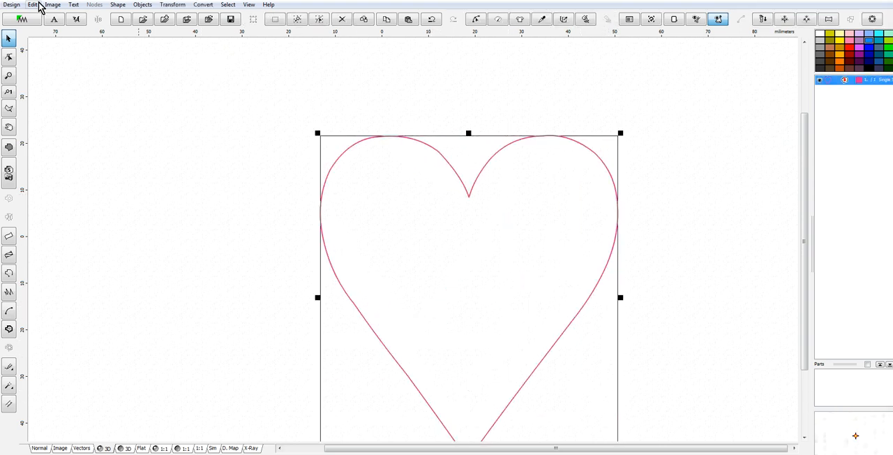
pyautogui.click(44, 450)
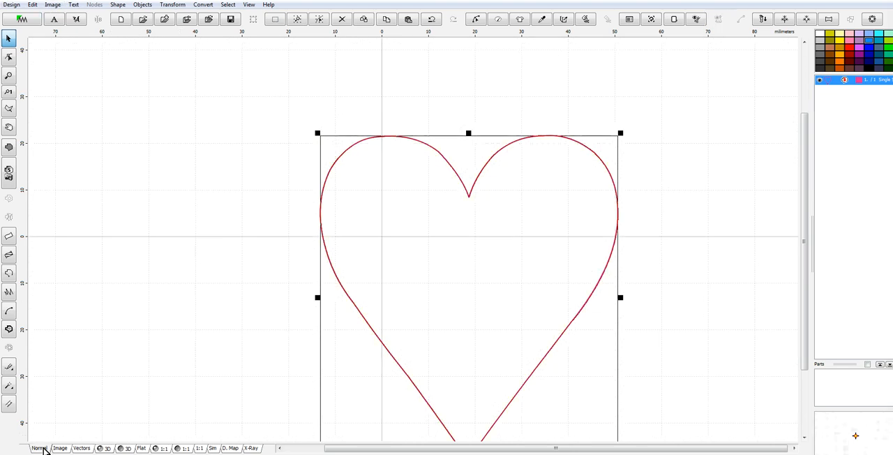
pyautogui.scroll(-1, 548, 307)
pyautogui.moveTo(504, 288); pyautogui.dragTo(512, 206)
pyautogui.moveTo(412, 294); pyautogui.dragTo(411, 344)
pyautogui.moveTo(514, 235); pyautogui.dragTo(539, 236)
pyautogui.moveTo(303, 234); pyautogui.dragTo(285, 234)
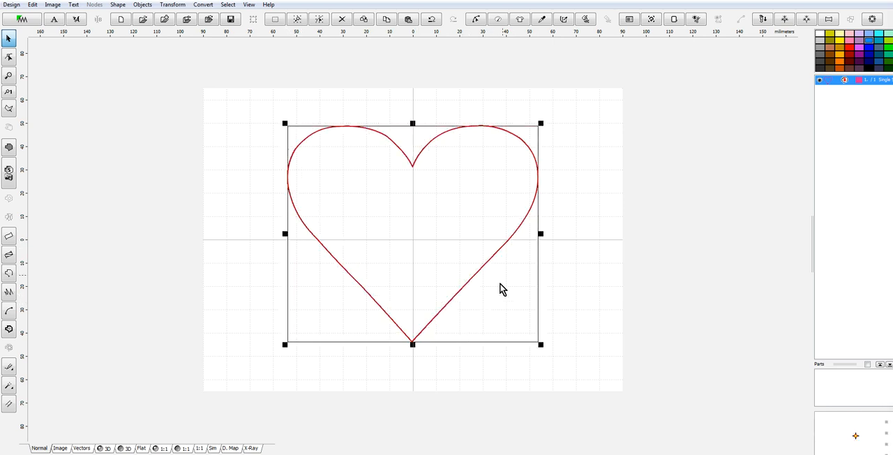
# Generate stitches for the enlarged heart outline and show the design in 3D view.
pyautogui.rightClick(505, 227)
pyautogui.click(544, 217)
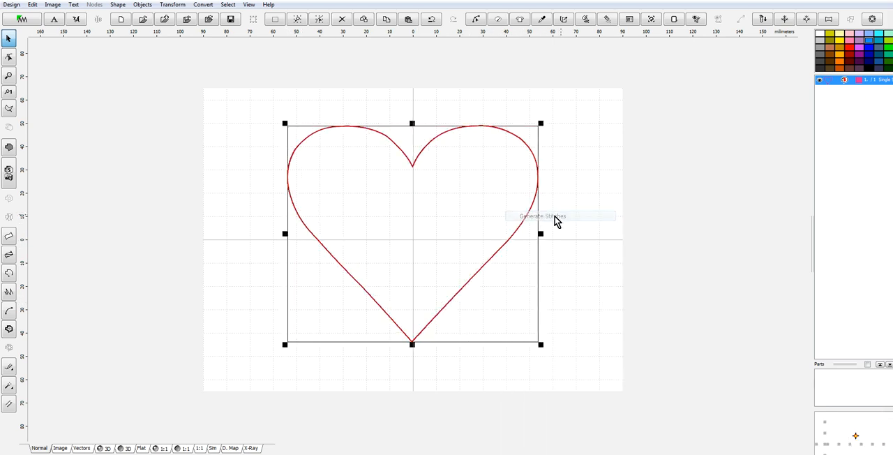
pyautogui.click(107, 448)
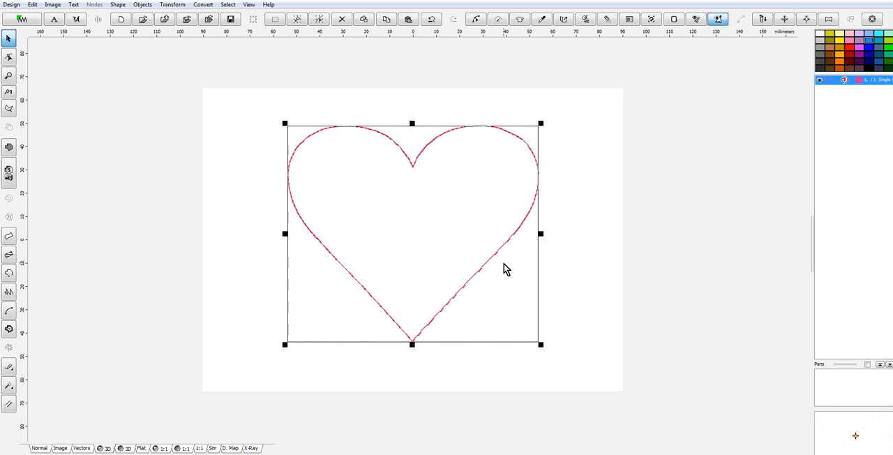
pyautogui.scroll(3, 504, 263)
pyautogui.scroll(-3, 504, 263)
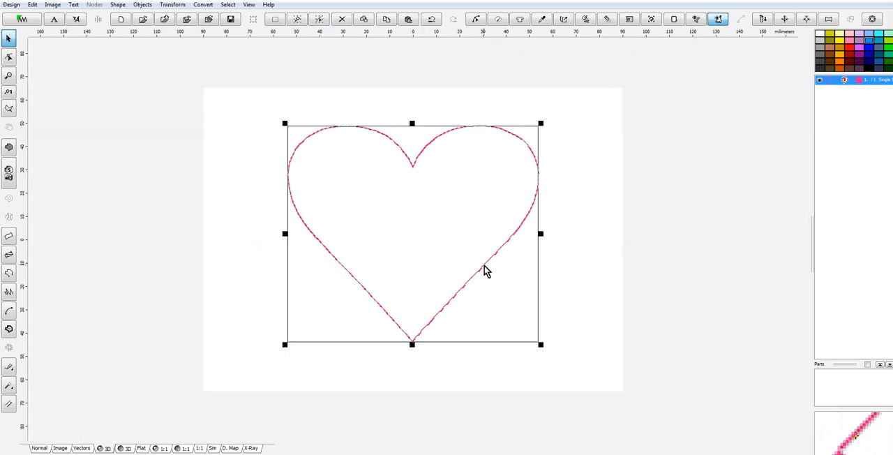
pyautogui.scroll(3, 485, 270)
pyautogui.scroll(-3, 485, 270)
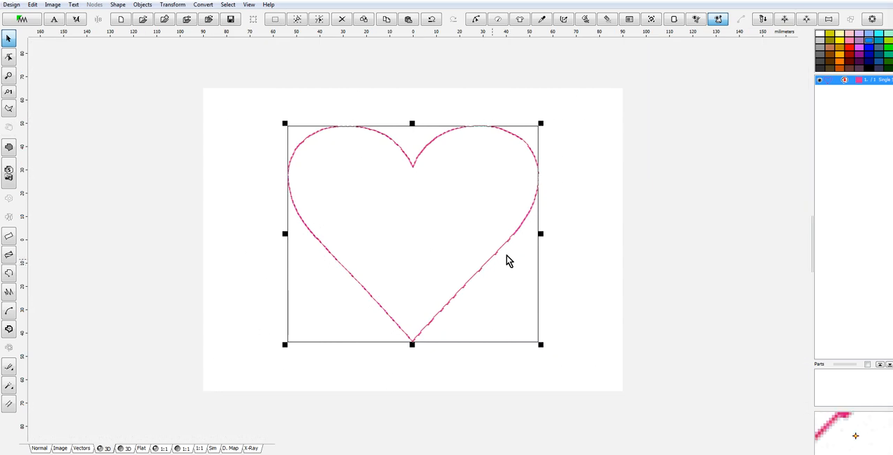
pyautogui.scroll(3, 556, 243)
pyautogui.scroll(-3, 558, 243)
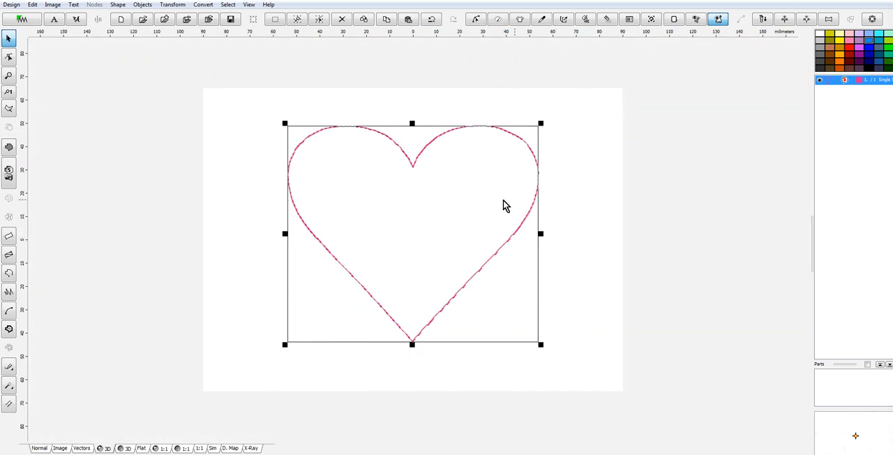
# Create a resized duplicate of the heart outline 103 mm wide in the Transformation Window, keeping the aspect ratio.
pyautogui.click(173, 5)
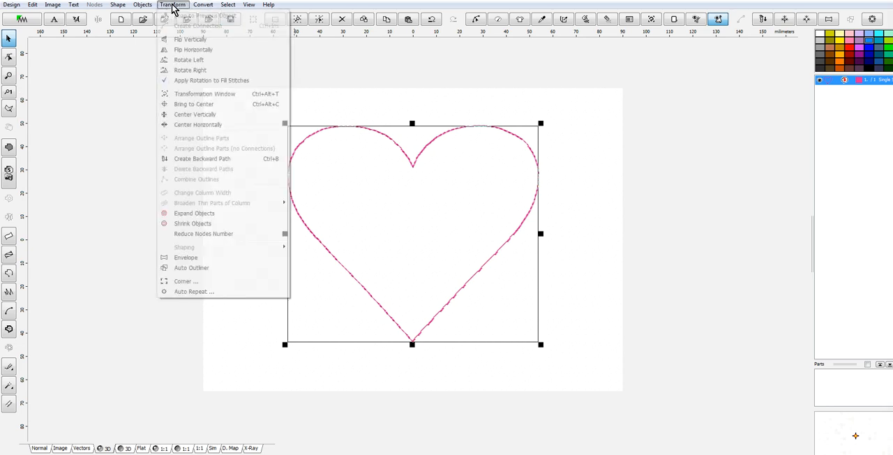
pyautogui.click(226, 101)
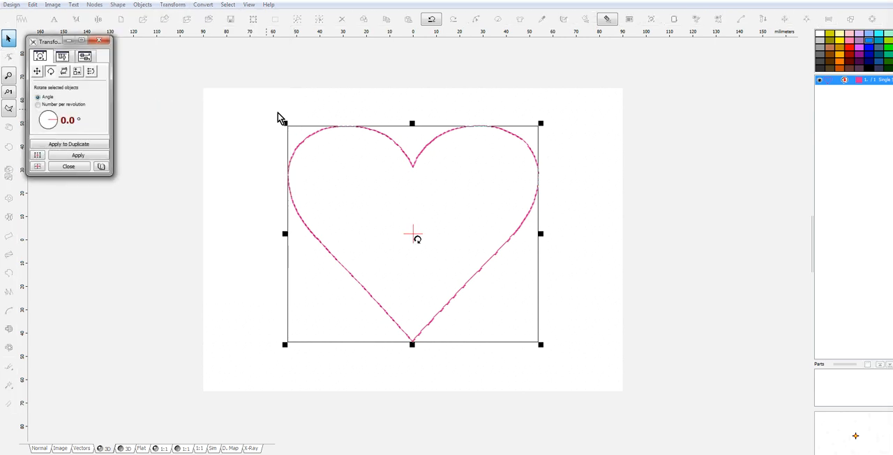
pyautogui.click(77, 72)
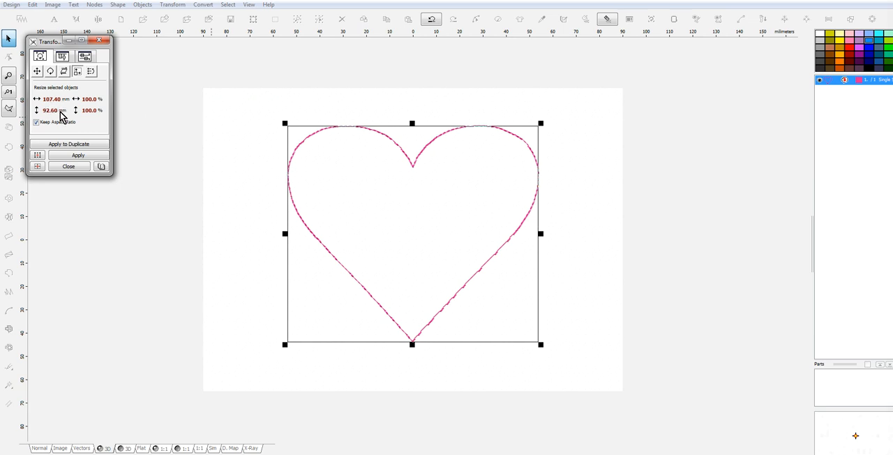
pyautogui.click(46, 100)
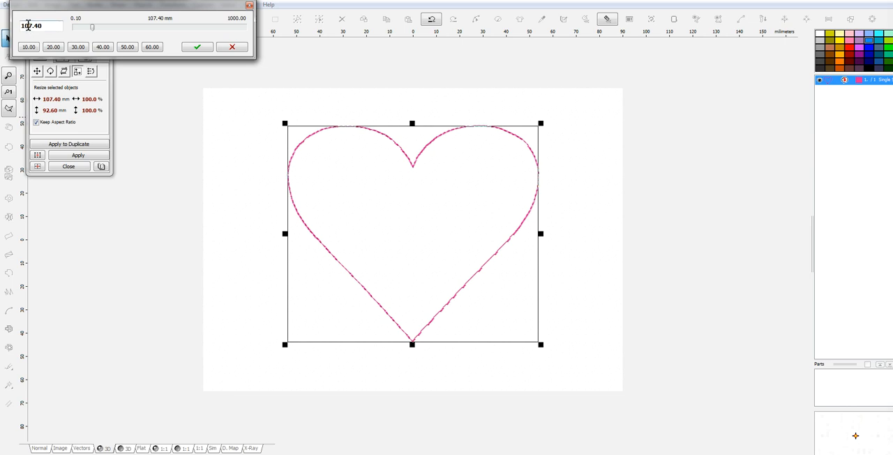
pyautogui.moveTo(28, 25); pyautogui.dragTo(49, 26)
pyautogui.write('3')
pyautogui.click(198, 48)
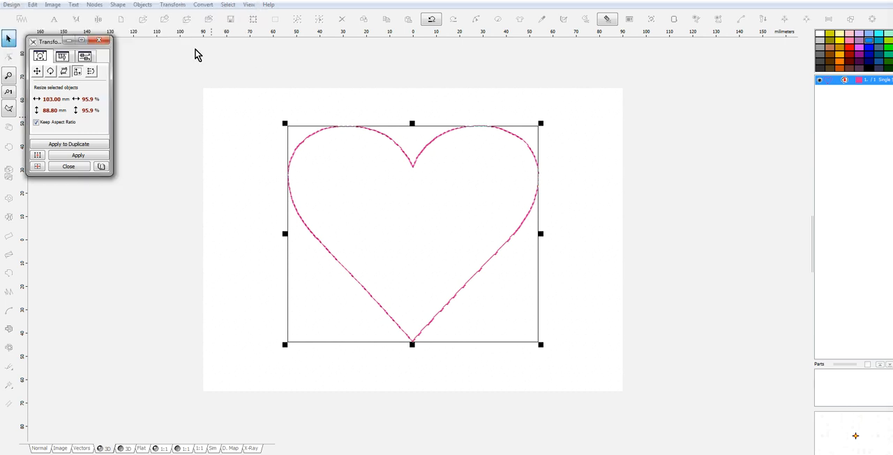
pyautogui.click(87, 145)
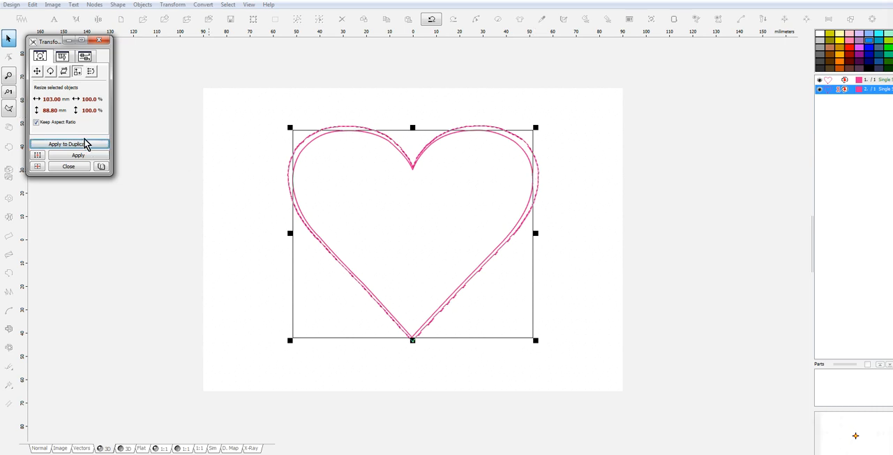
# Create a further duplicate from the 103 mm heart outline, resized to 99 mm wide.
pyautogui.click(41, 100)
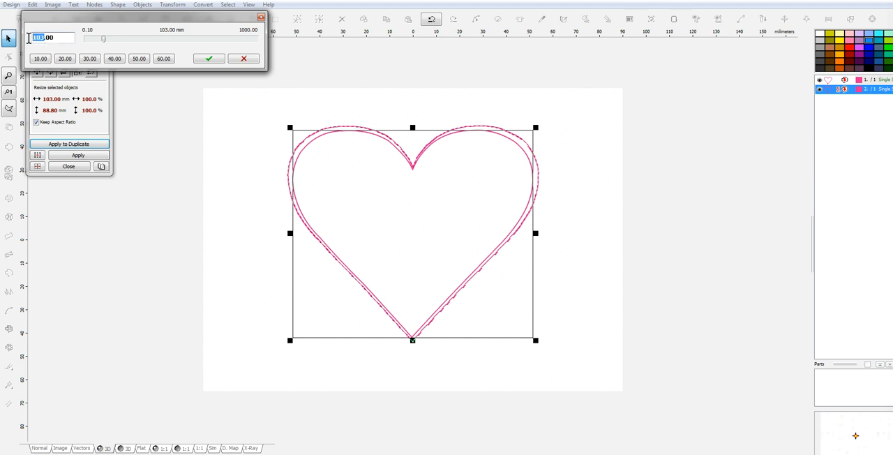
pyautogui.write('99')
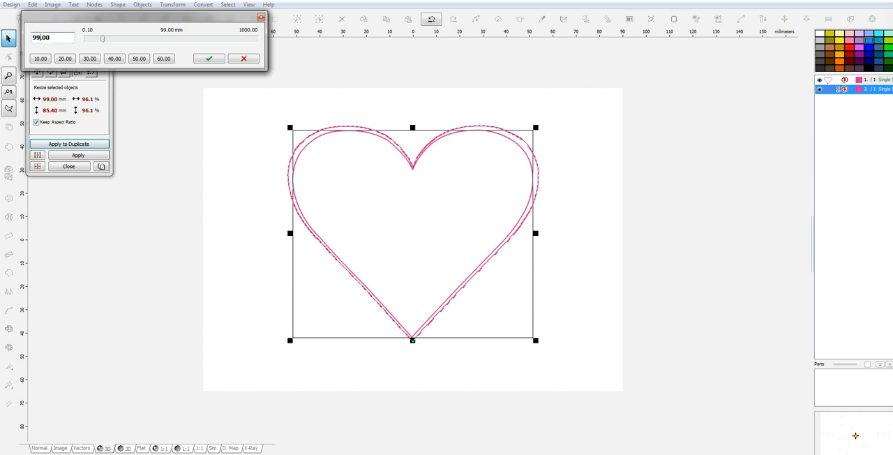
pyautogui.click(209, 58)
pyautogui.click(83, 145)
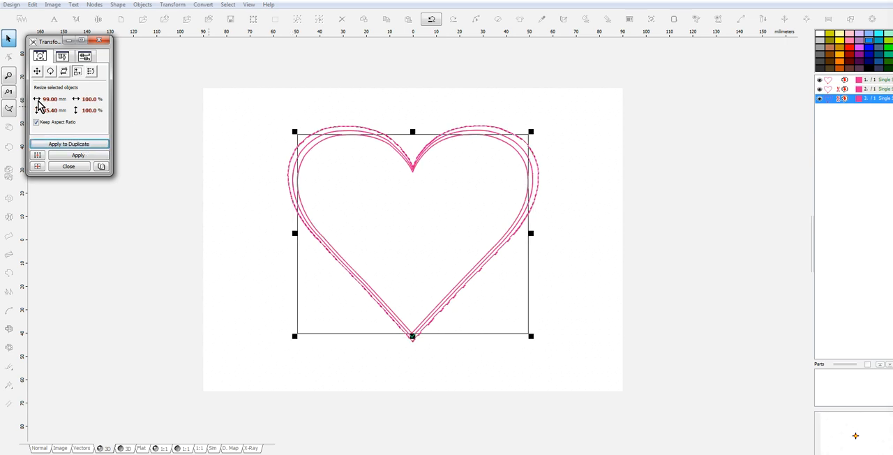
# Create another duplicate from the 99 mm heart outline, resized to 95 mm wide.
pyautogui.click(37, 101)
pyautogui.click(46, 50)
pyautogui.press('Delete')
pyautogui.write('5')
pyautogui.click(221, 70)
pyautogui.click(96, 147)
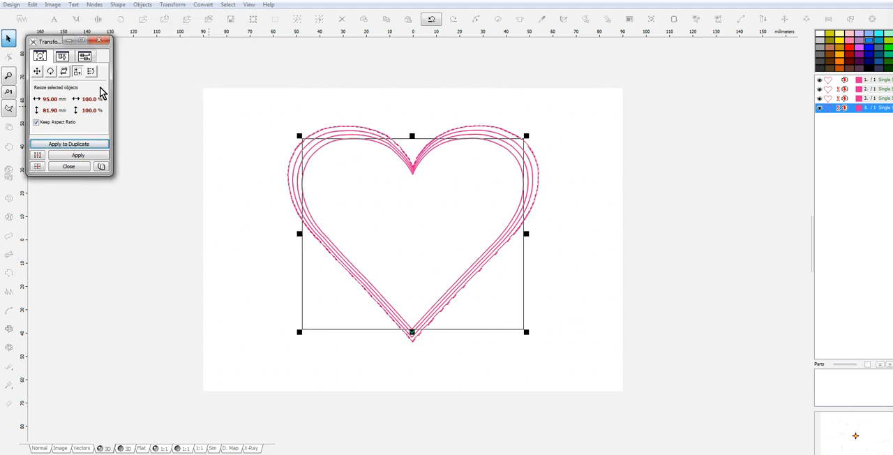
# Create a further duplicate from the 95 mm heart outline, resized to 91 mm wide.
pyautogui.click(42, 99)
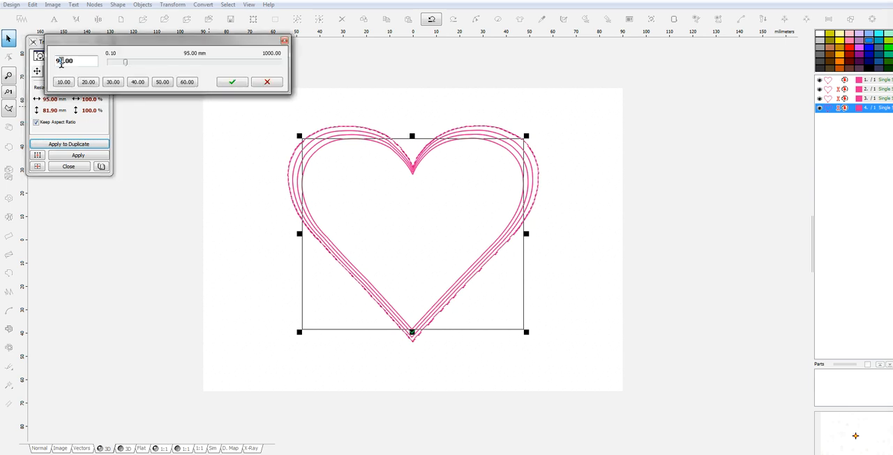
pyautogui.press('BackSpace')
pyautogui.write('1')
pyautogui.click(232, 82)
pyautogui.click(90, 145)
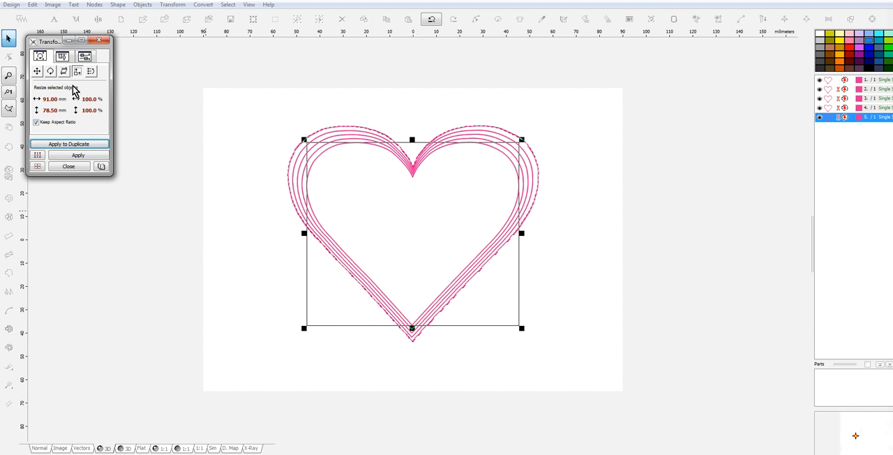
# Create the next duplicate from the 91 mm heart outline, resized to 87 mm wide.
pyautogui.click(37, 99)
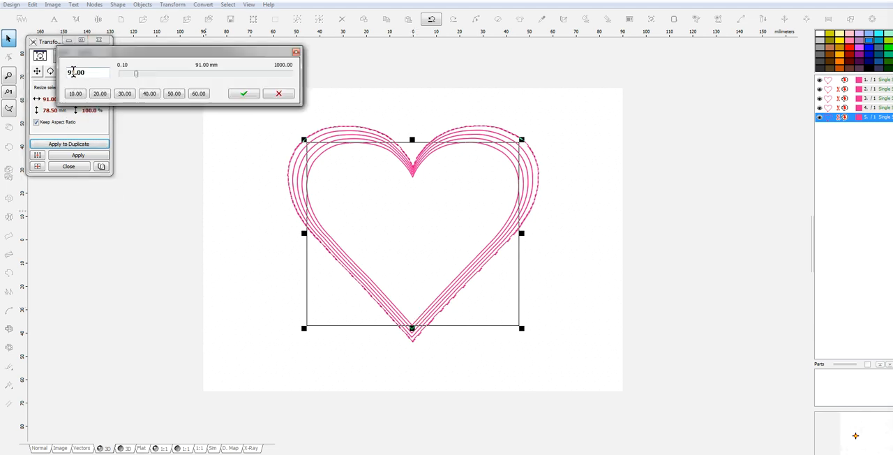
pyautogui.write('87')
pyautogui.click(237, 94)
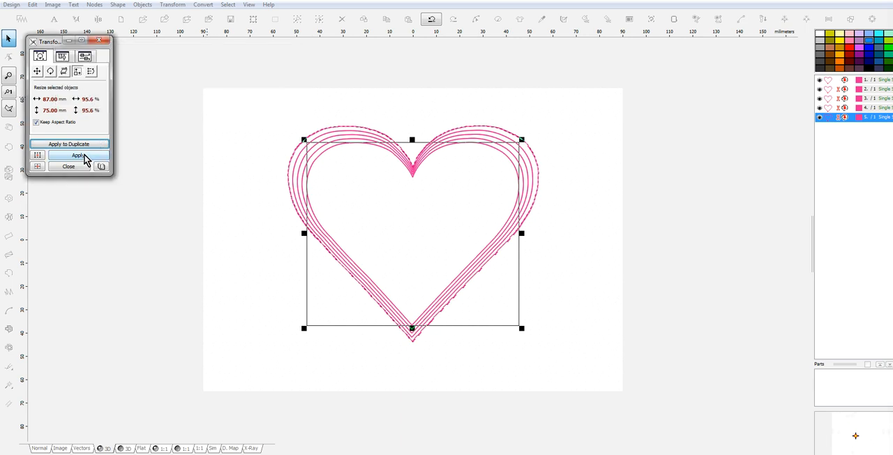
pyautogui.click(82, 146)
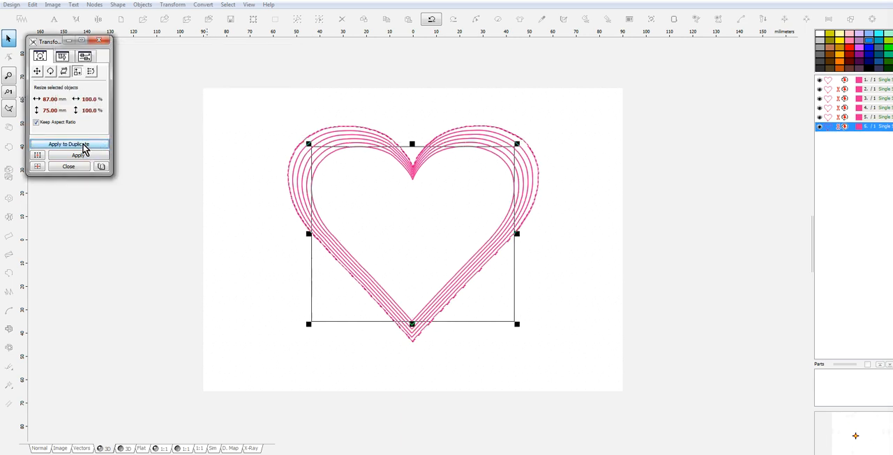
# Create another duplicate from the 87 mm heart outline, resized to 83 mm wide.
pyautogui.click(45, 100)
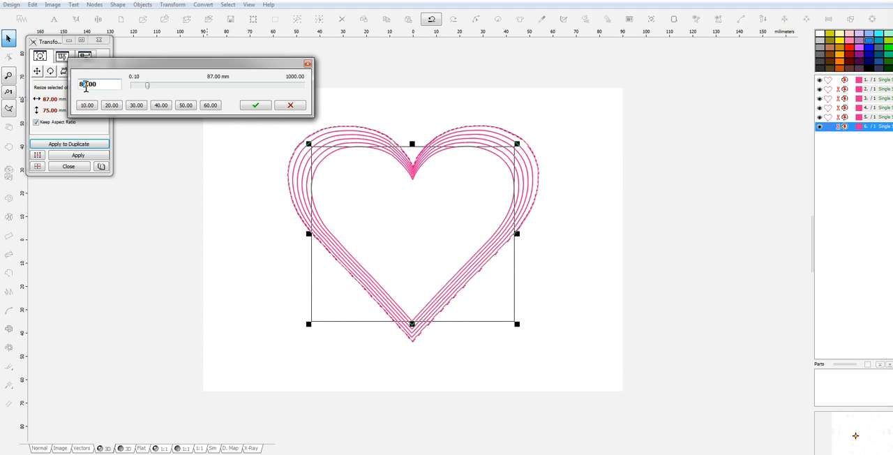
pyautogui.click(267, 107)
pyautogui.click(78, 145)
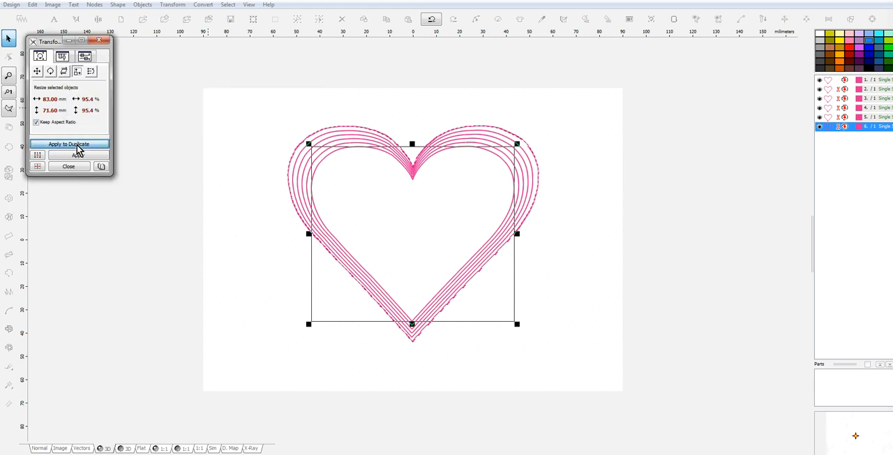
# Create the innermost duplicate from the 83 mm heart outline, resized to 79 mm wide.
pyautogui.click(37, 100)
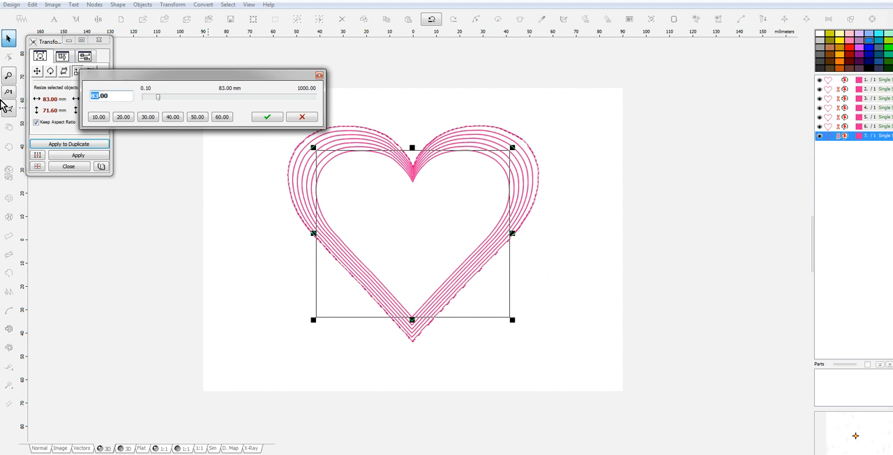
pyautogui.click(272, 118)
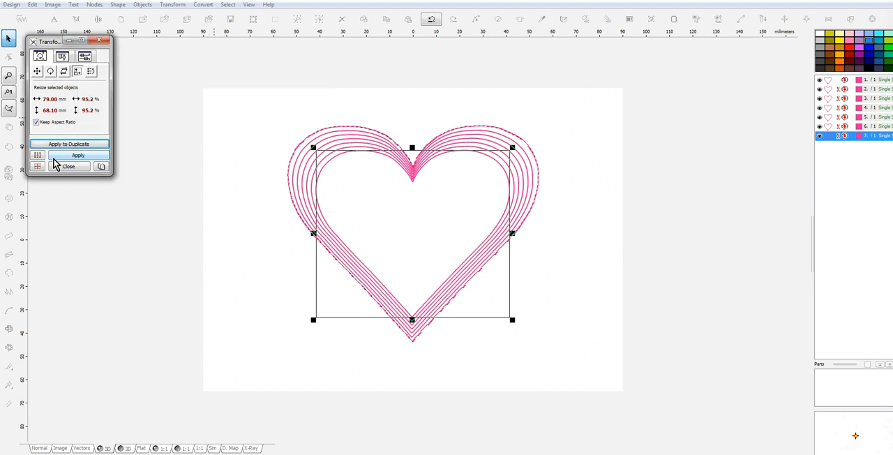
pyautogui.click(74, 144)
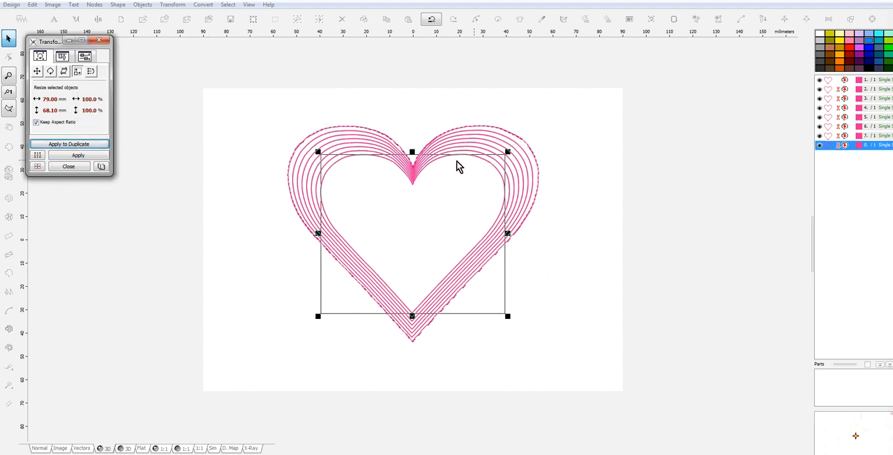
# Close the Transformation Window, select all the heart outlines and generate stitches for them.
pyautogui.click(828, 89)
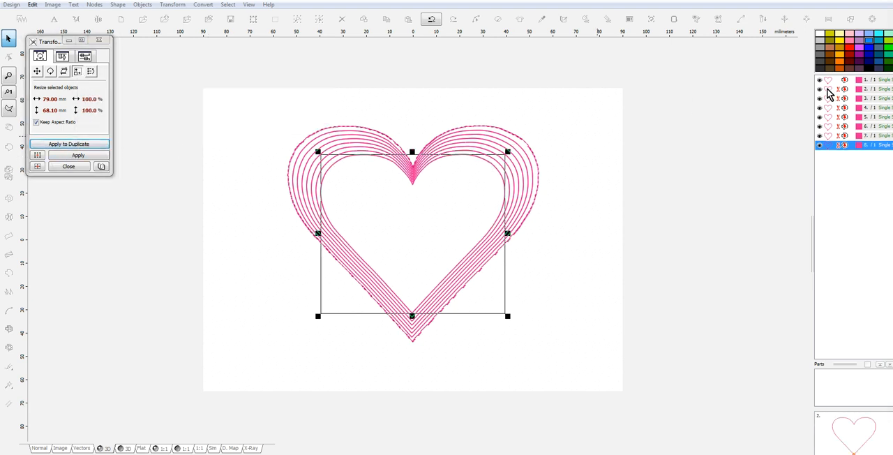
pyautogui.click(99, 39)
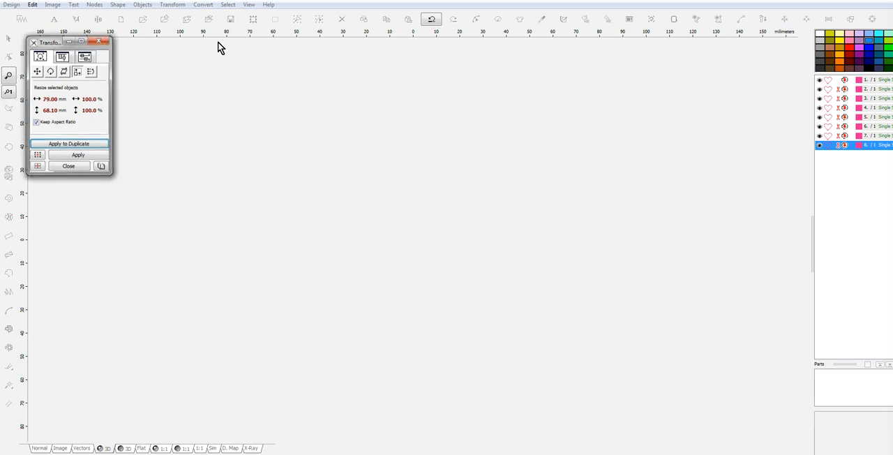
pyautogui.keyDown('shift'); pyautogui.click(826, 82); pyautogui.keyUp('shift')
pyautogui.rightClick(827, 82)
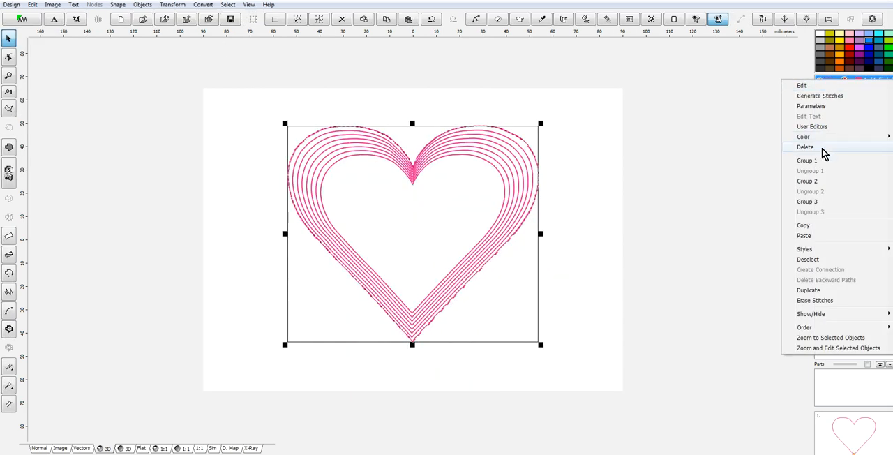
pyautogui.click(838, 100)
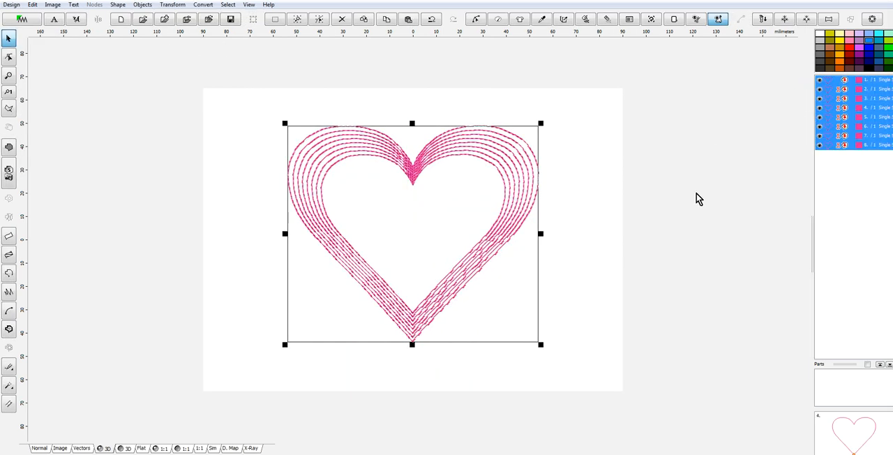
# Try to stretch the innermost heart's lower point down to the outermost heart's tip by moving its nodes.
pyautogui.scroll(2, 546, 229)
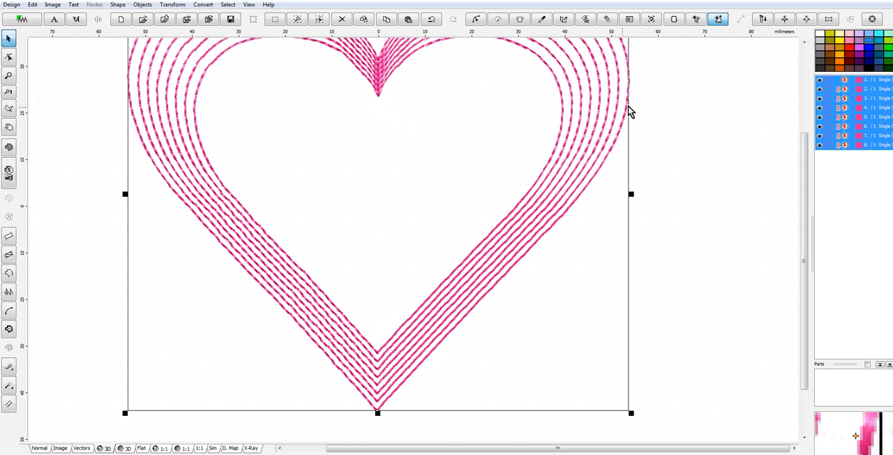
pyautogui.scroll(-1, 574, 175)
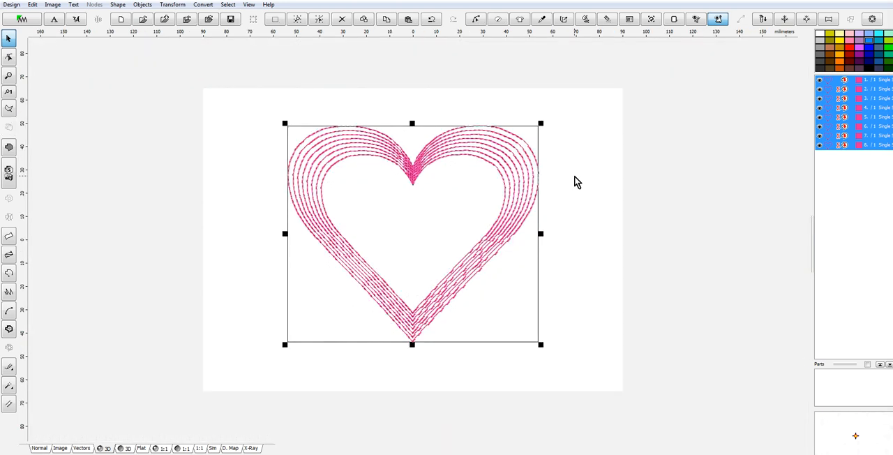
pyautogui.scroll(1, 418, 342)
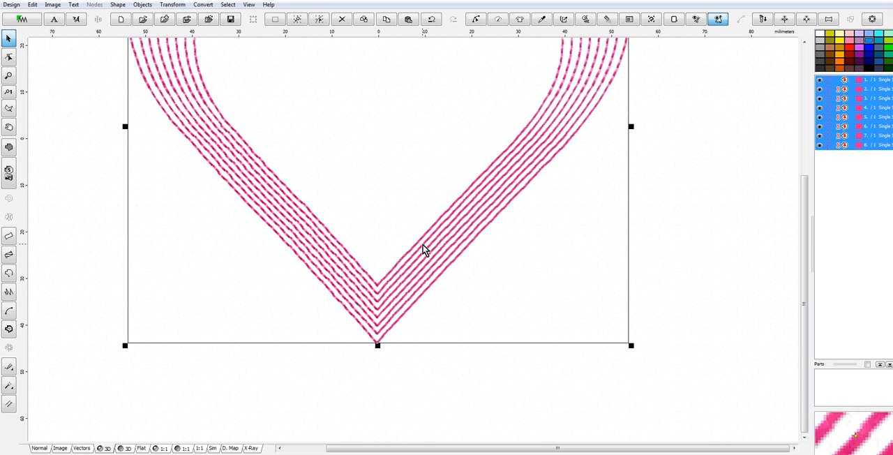
pyautogui.scroll(-1, 631, 192)
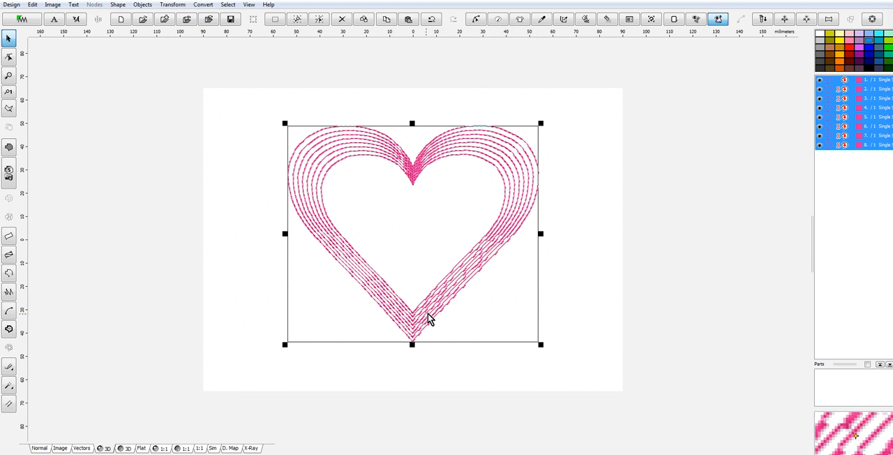
pyautogui.scroll(1, 447, 273)
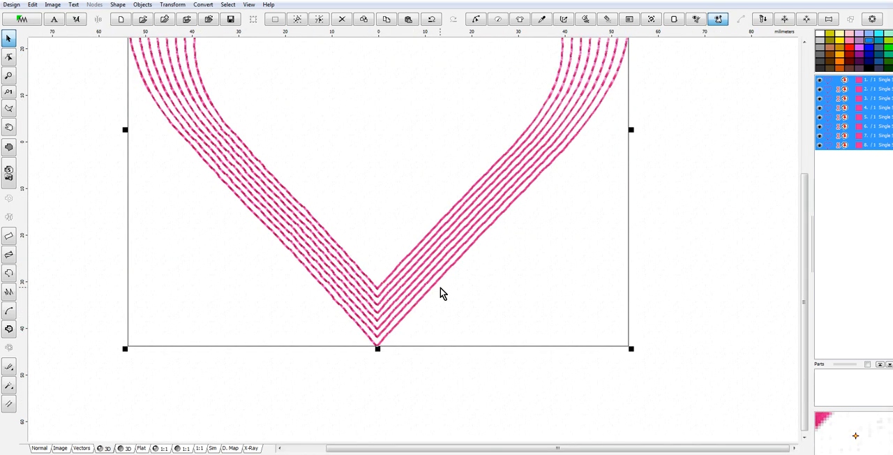
pyautogui.rightClick(400, 278)
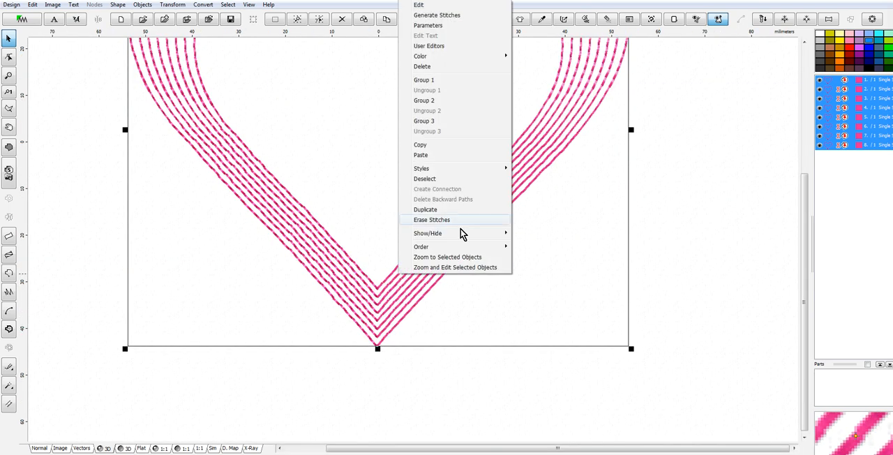
pyautogui.click(419, 5)
pyautogui.moveTo(378, 302); pyautogui.dragTo(377, 349)
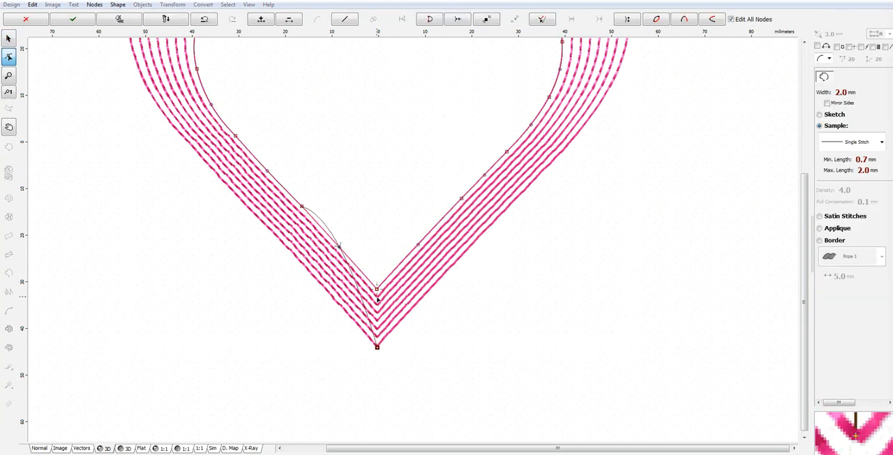
pyautogui.moveTo(377, 289); pyautogui.dragTo(385, 341)
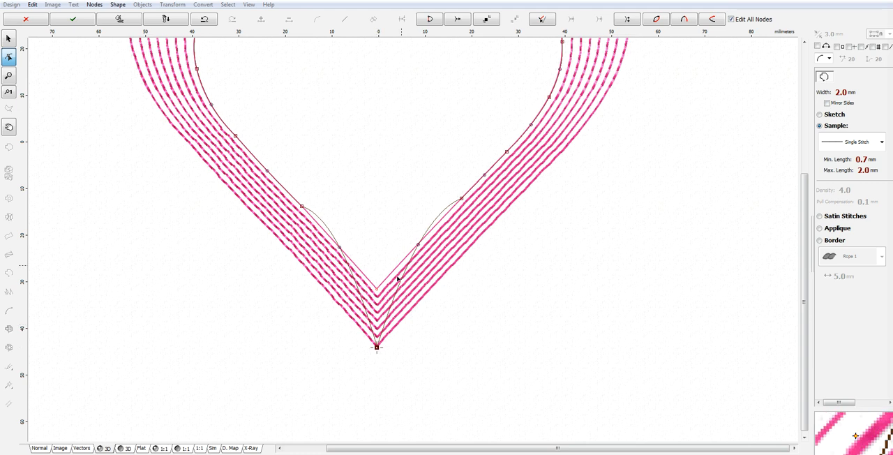
pyautogui.moveTo(416, 245); pyautogui.dragTo(430, 255)
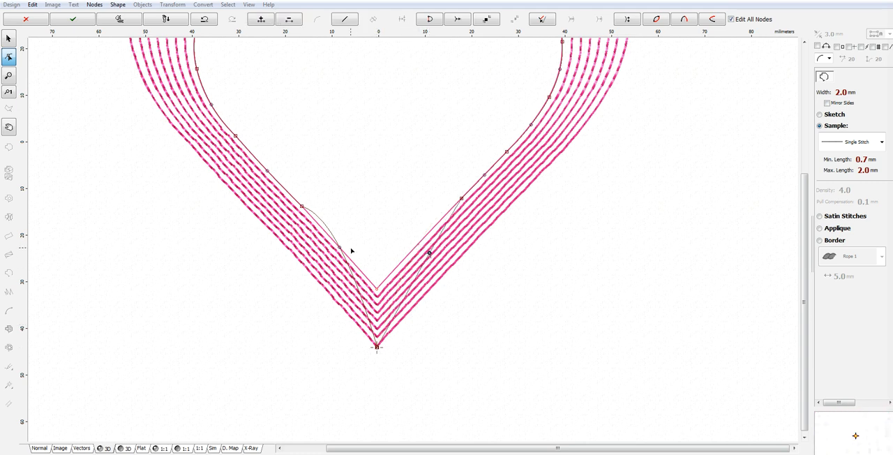
pyautogui.moveTo(340, 249); pyautogui.dragTo(347, 277)
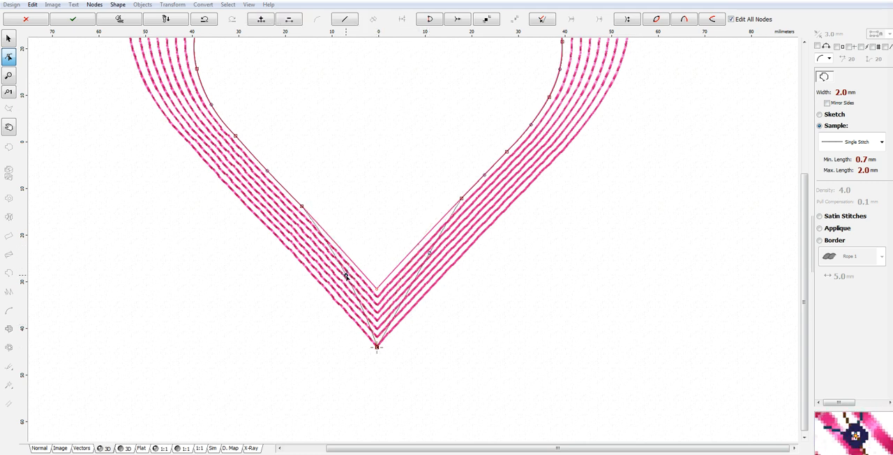
pyautogui.rightClick(386, 269)
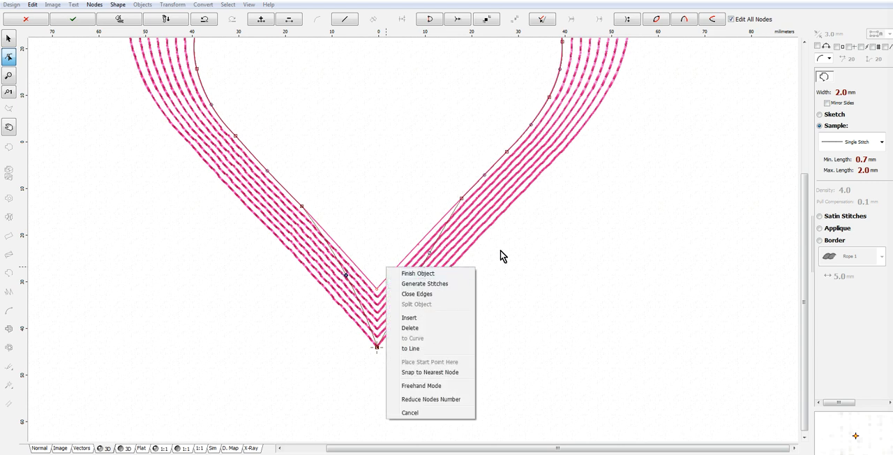
pyautogui.click(420, 413)
# Place the innermost heart's start point at its top notch node and generate its stitches.
pyautogui.scroll(1, 670, 187)
pyautogui.moveTo(804, 238); pyautogui.dragTo(776, 121)
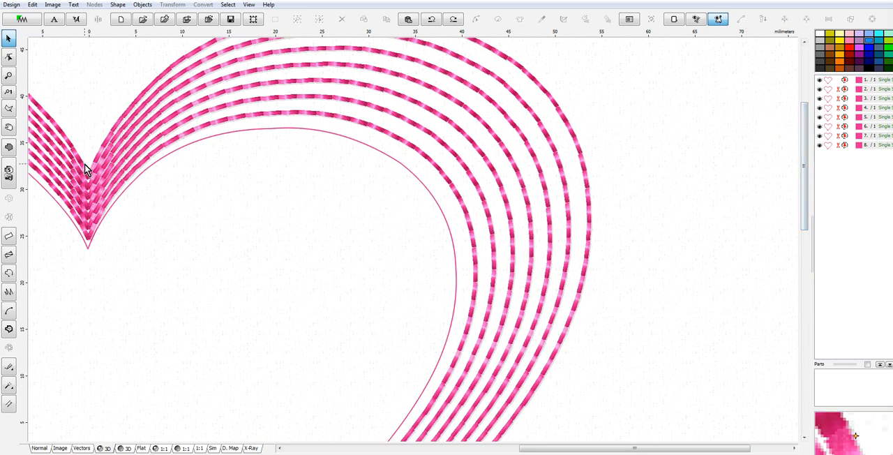
pyautogui.click(89, 249)
pyautogui.rightClick(88, 251)
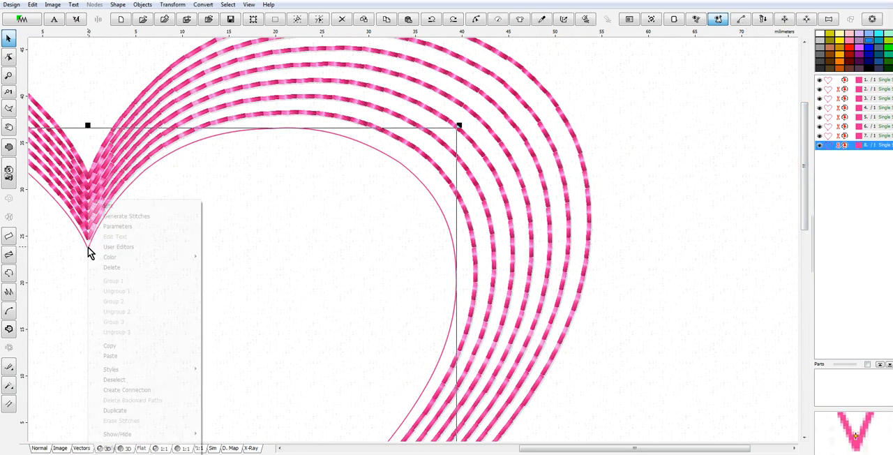
pyautogui.click(115, 207)
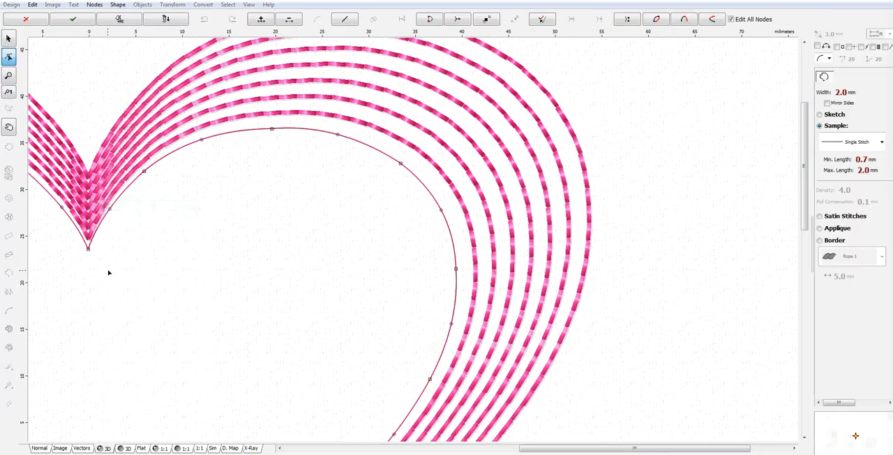
pyautogui.rightClick(88, 249)
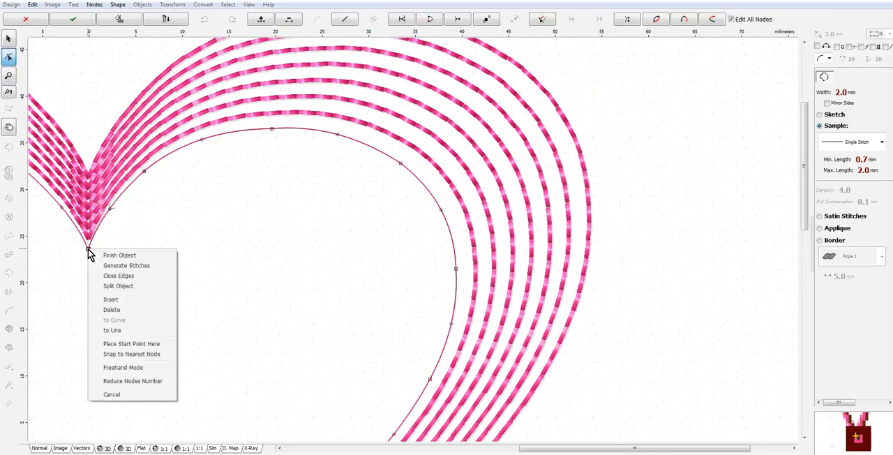
pyautogui.click(126, 343)
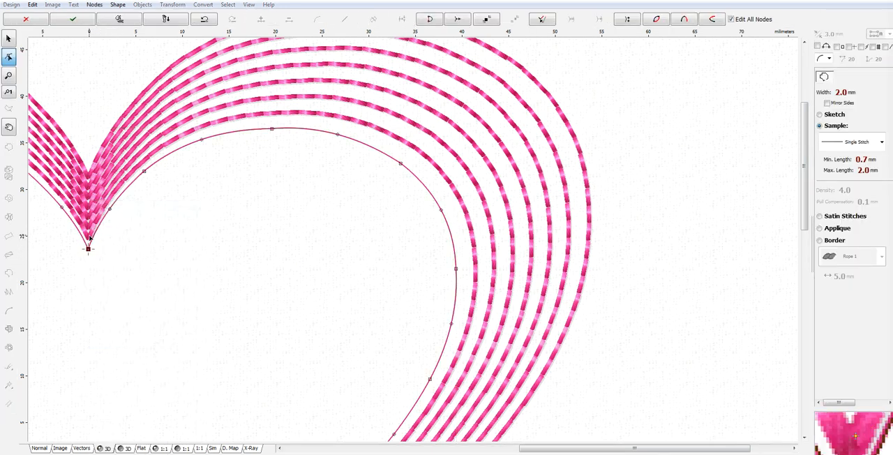
pyautogui.rightClick(155, 166)
pyautogui.click(185, 182)
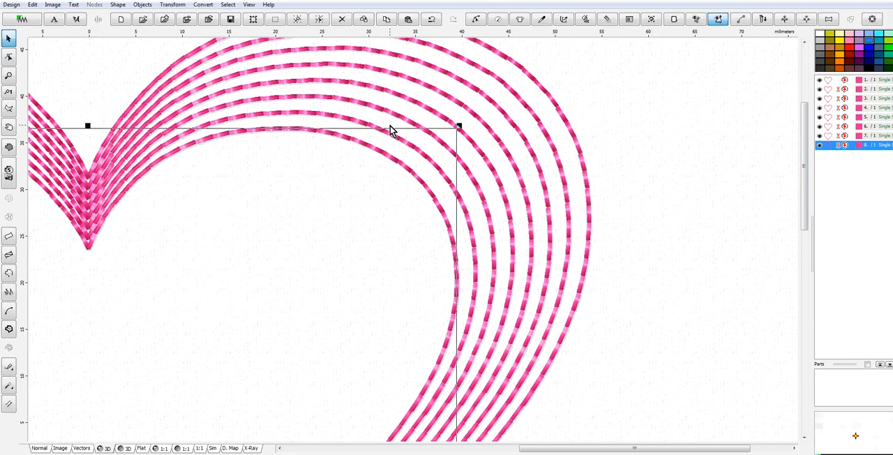
# Place the start point of the second-innermost heart at its top notch node and finish editing the object.
pyautogui.click(364, 123)
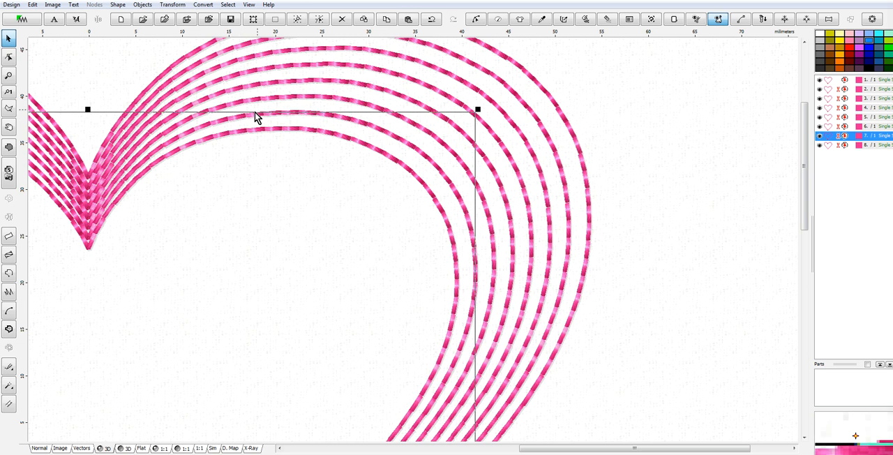
pyautogui.rightClick(362, 123)
pyautogui.click(375, 132)
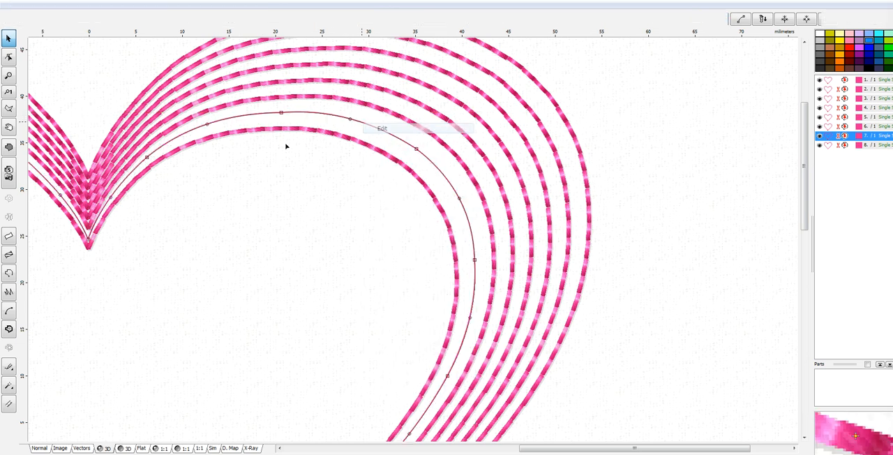
pyautogui.rightClick(89, 240)
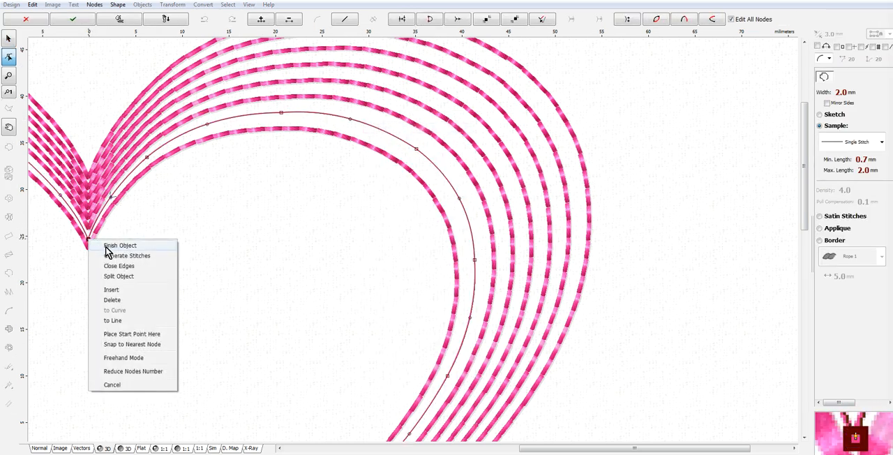
pyautogui.click(140, 335)
pyautogui.rightClick(336, 122)
pyautogui.click(367, 125)
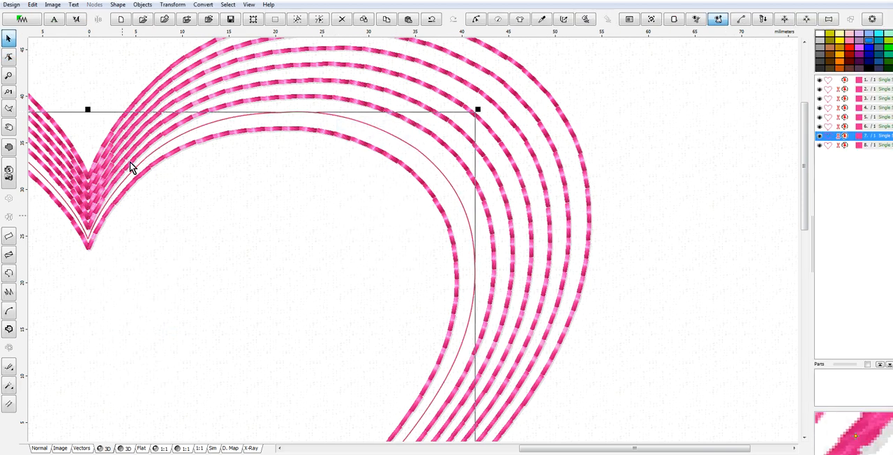
# In the Normal view, place the third-innermost heart's start point at its top notch node and generate its stitches.
pyautogui.click(39, 448)
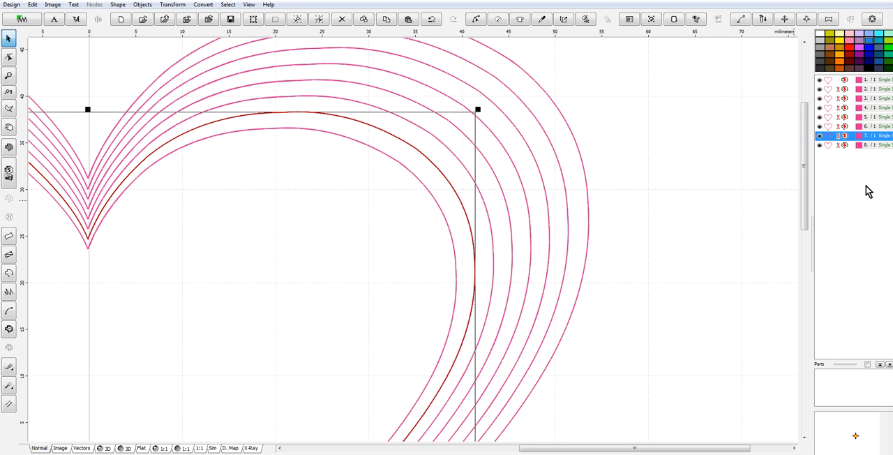
pyautogui.click(832, 127)
pyautogui.rightClick(830, 129)
pyautogui.click(802, 134)
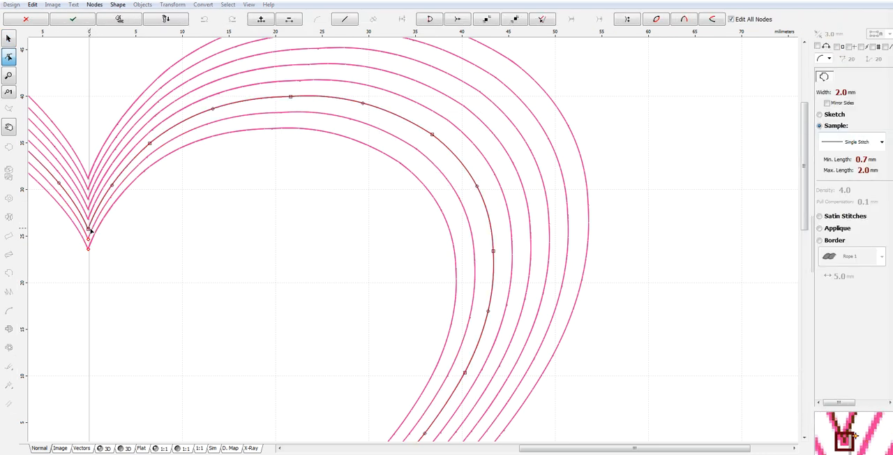
pyautogui.click(89, 230)
pyautogui.rightClick(89, 229)
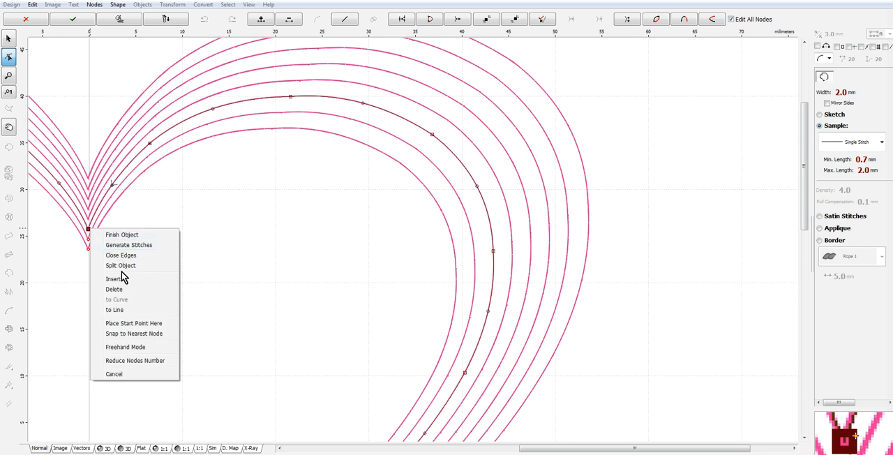
pyautogui.click(133, 325)
pyautogui.rightClick(234, 124)
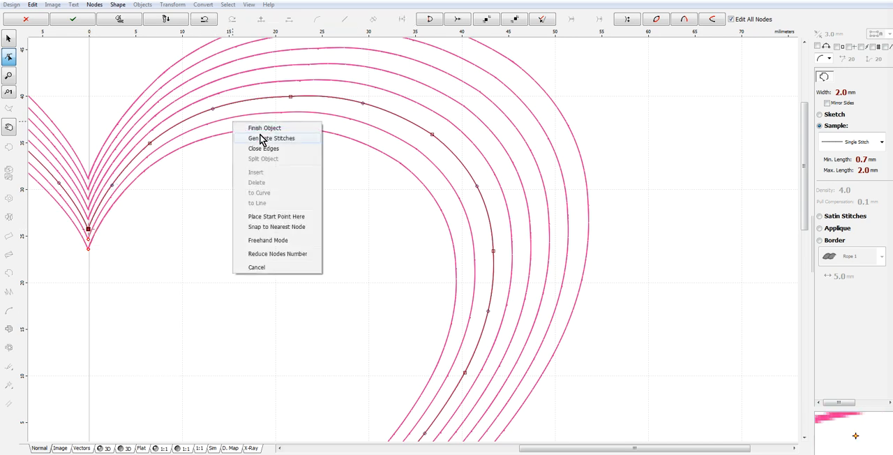
pyautogui.click(265, 138)
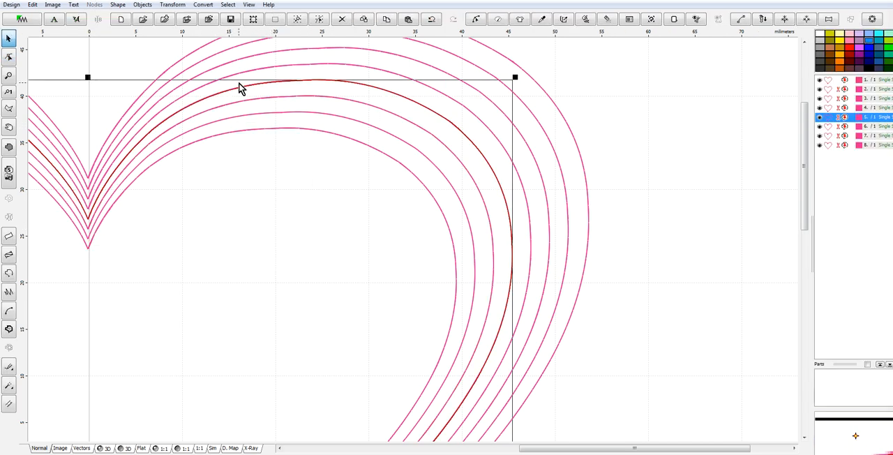
# Place the fourth-innermost heart's start point at its top notch node and generate its stitches.
pyautogui.rightClick(239, 88)
pyautogui.click(255, 100)
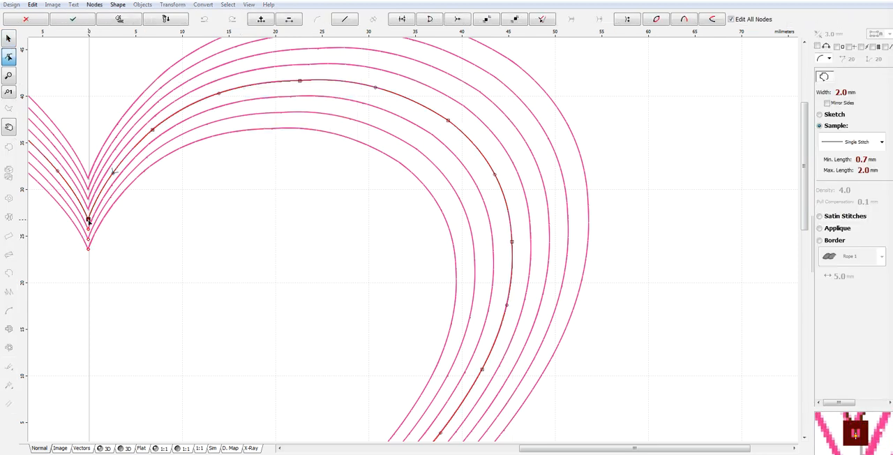
pyautogui.rightClick(88, 220)
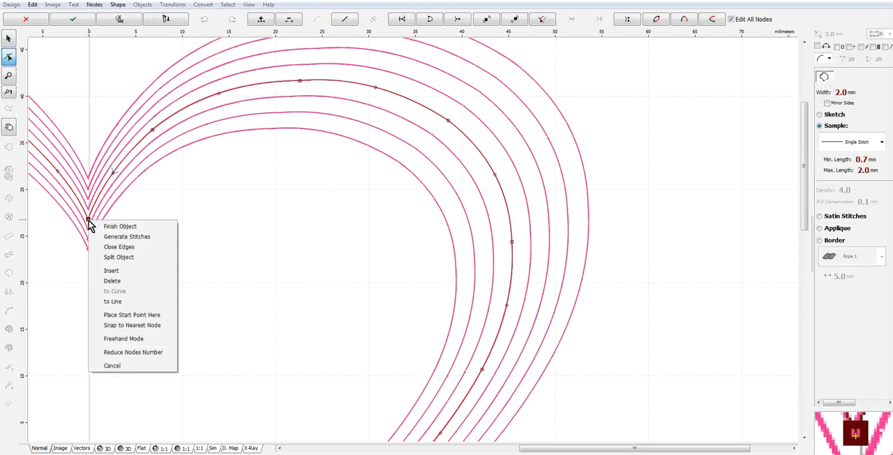
pyautogui.click(128, 316)
pyautogui.rightClick(326, 91)
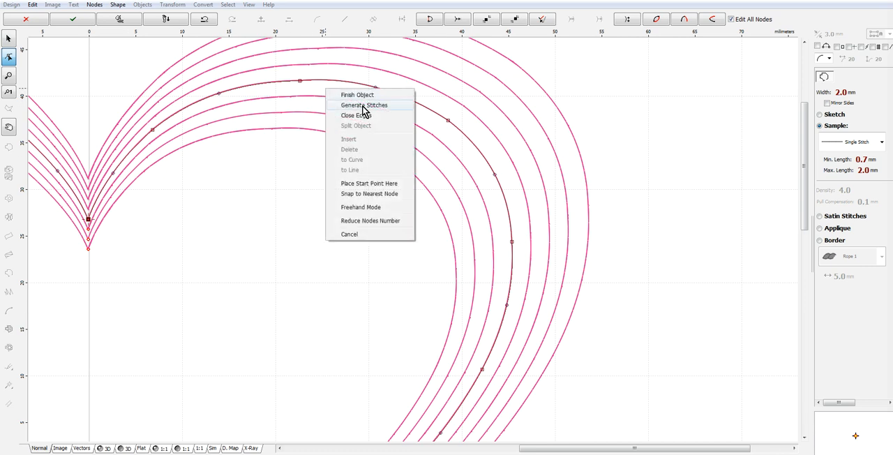
pyautogui.click(362, 106)
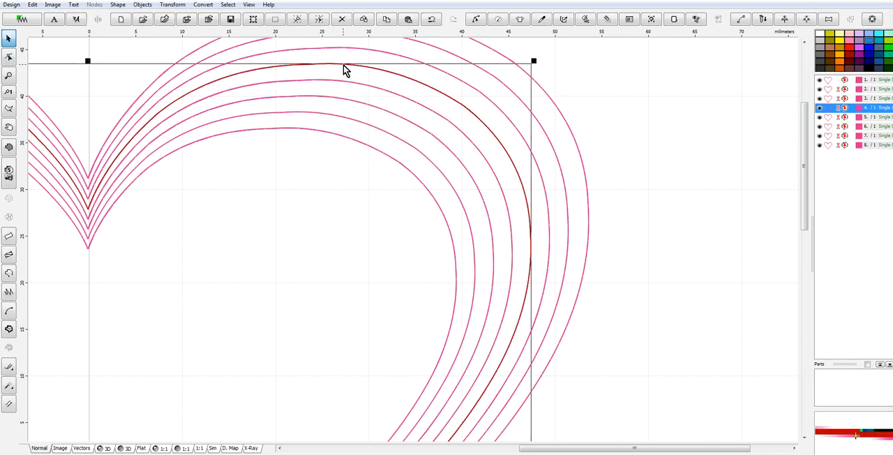
# Place the start point of the fourth heart from the outside at its top notch node and generate its stitches.
pyautogui.rightClick(344, 71)
pyautogui.click(363, 71)
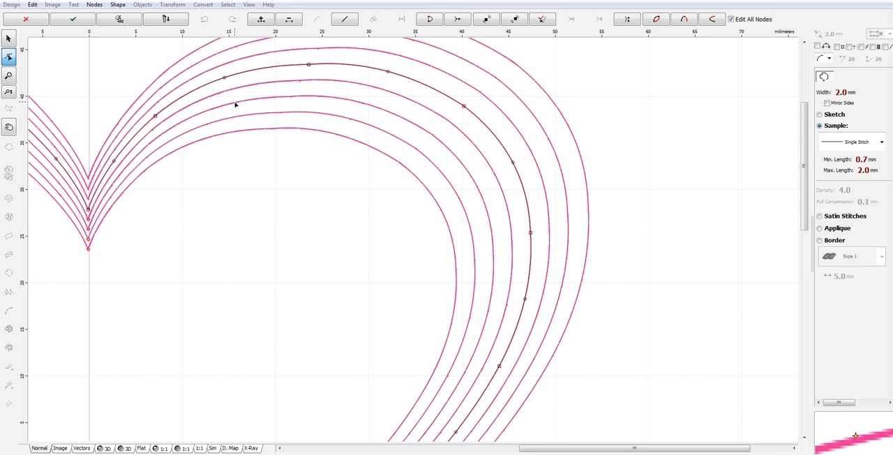
pyautogui.rightClick(89, 210)
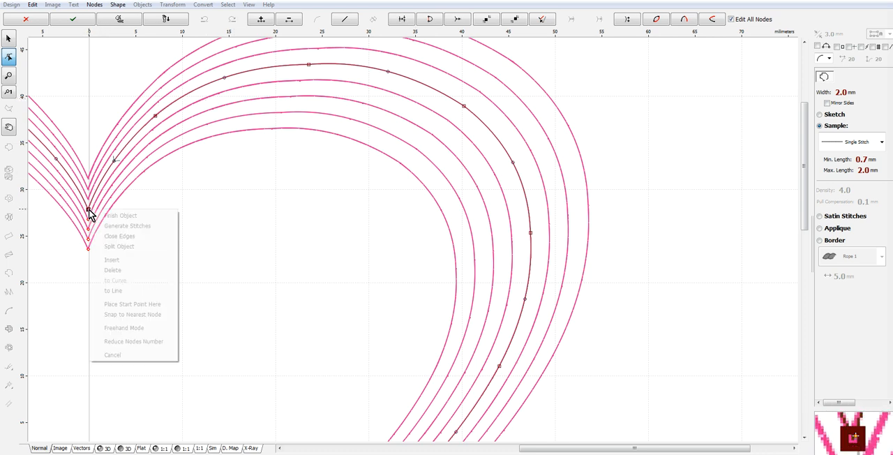
pyautogui.click(138, 304)
pyautogui.rightClick(234, 85)
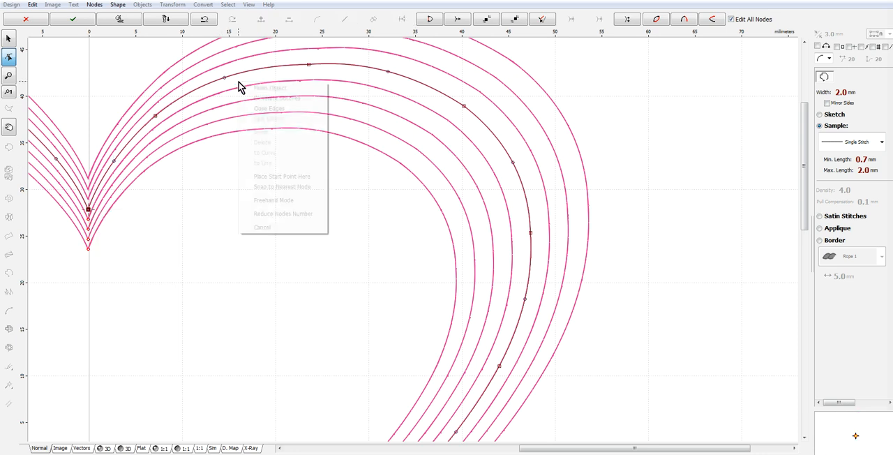
pyautogui.click(293, 100)
# Place the start point of the third heart from the outside at its top notch node and generate its stitches.
pyautogui.click(333, 55)
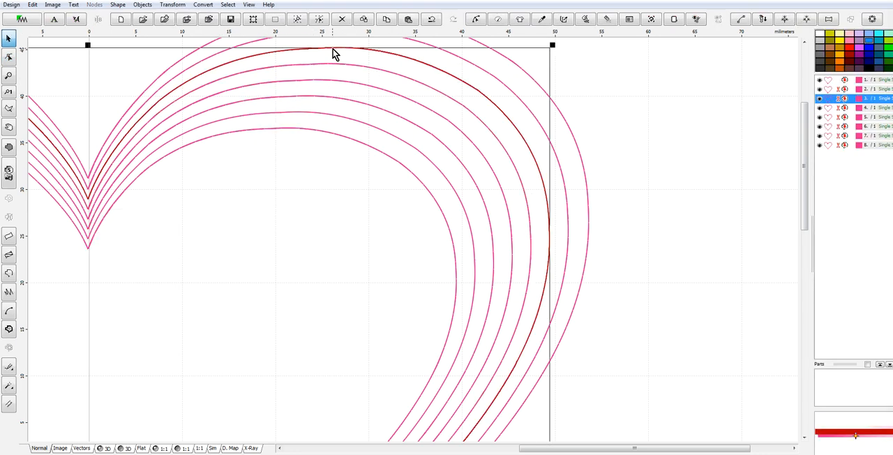
pyautogui.rightClick(335, 54)
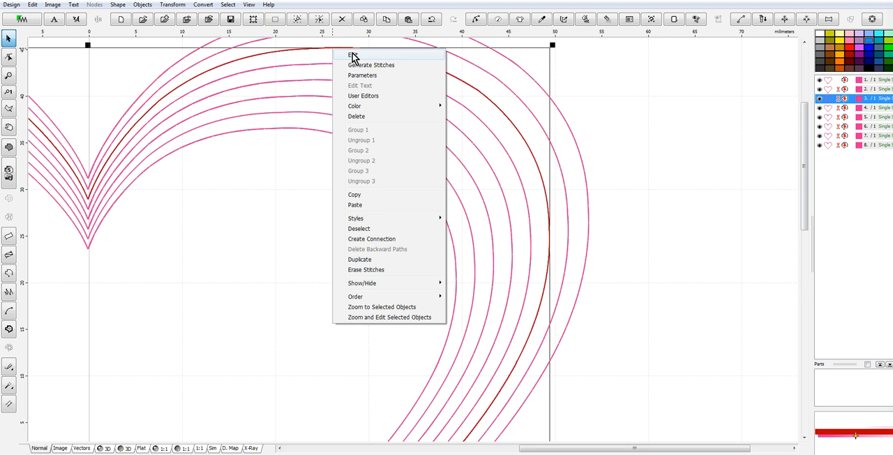
pyautogui.click(353, 55)
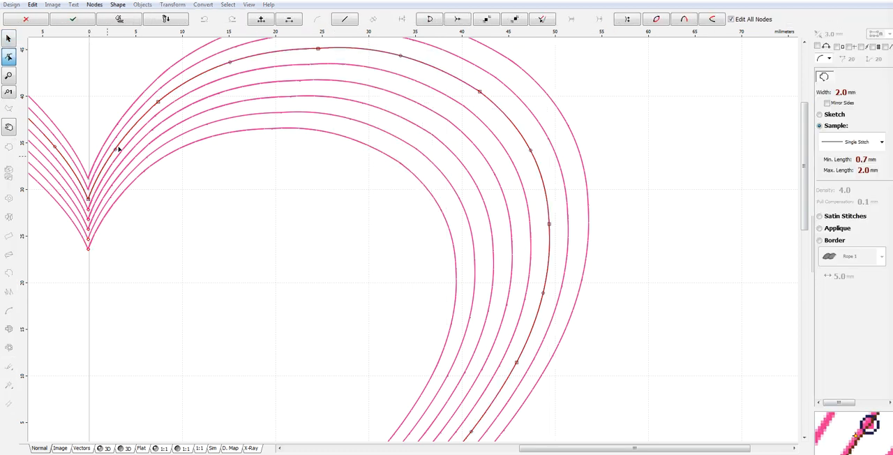
pyautogui.click(89, 201)
pyautogui.rightClick(89, 201)
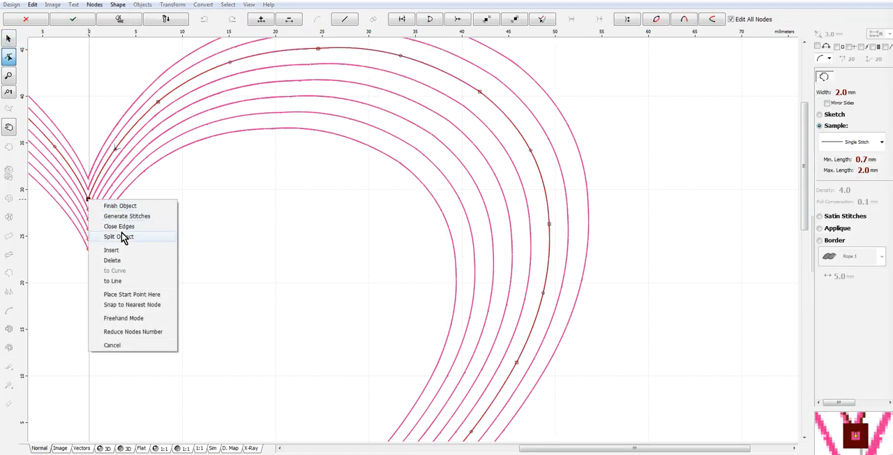
pyautogui.click(132, 295)
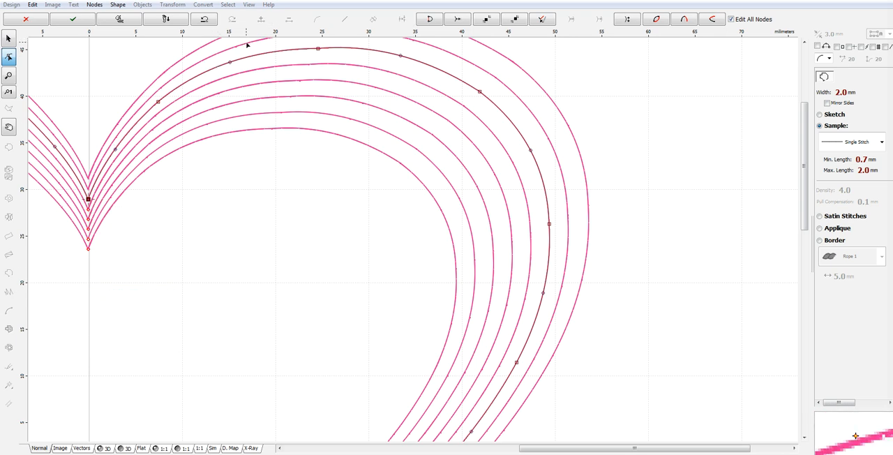
pyautogui.rightClick(268, 63)
pyautogui.click(309, 77)
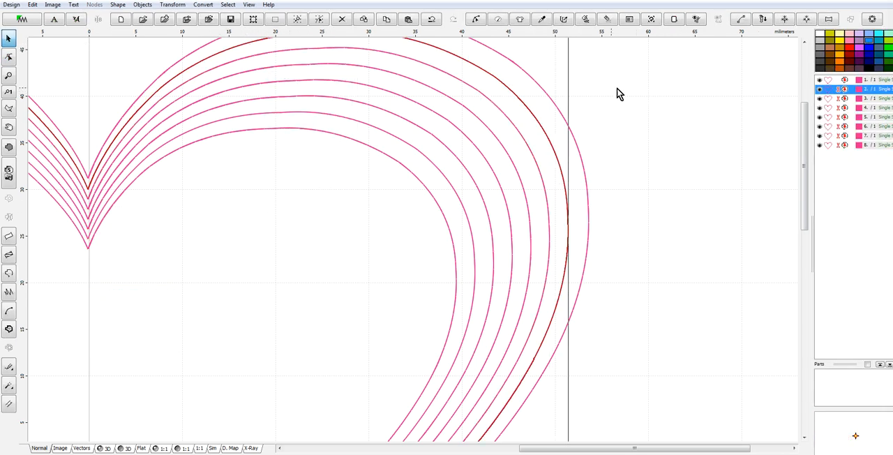
# Place the second-outermost heart's start point at its top notch node and generate its stitches.
pyautogui.click(656, 193)
pyautogui.click(569, 220)
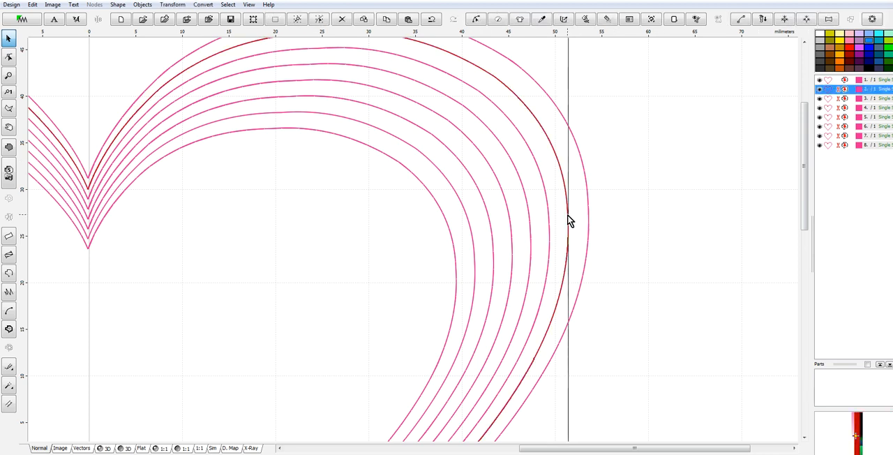
pyautogui.rightClick(569, 221)
pyautogui.click(586, 204)
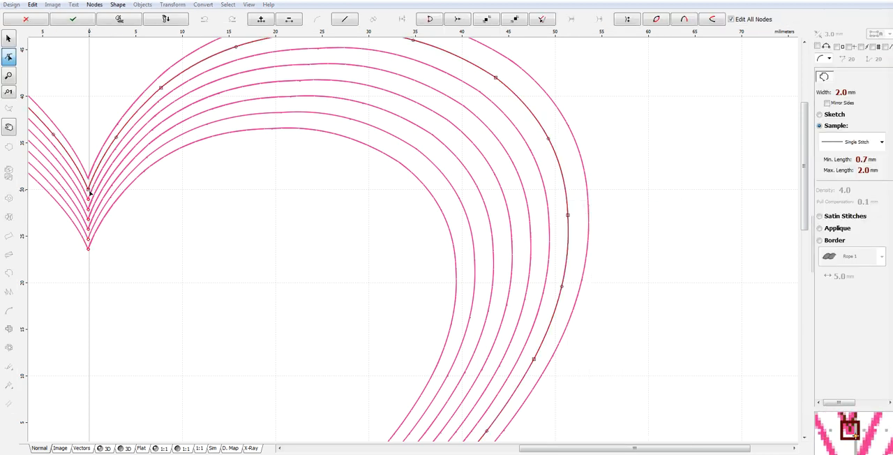
pyautogui.rightClick(89, 189)
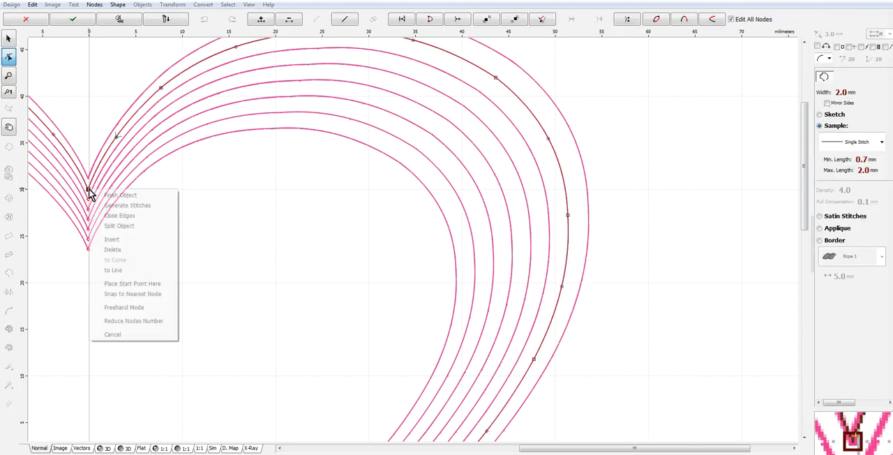
pyautogui.click(135, 285)
pyautogui.rightClick(230, 141)
pyautogui.click(277, 159)
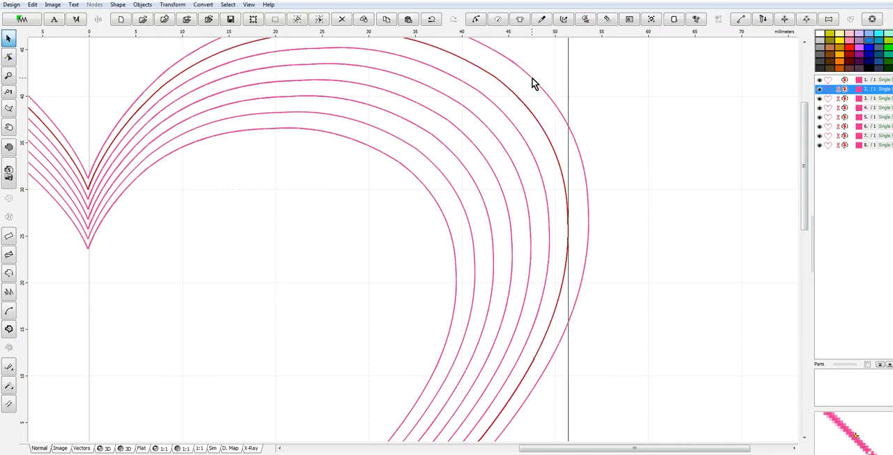
# Place the outermost heart's start point at its top notch node and generate its stitches.
pyautogui.click(581, 163)
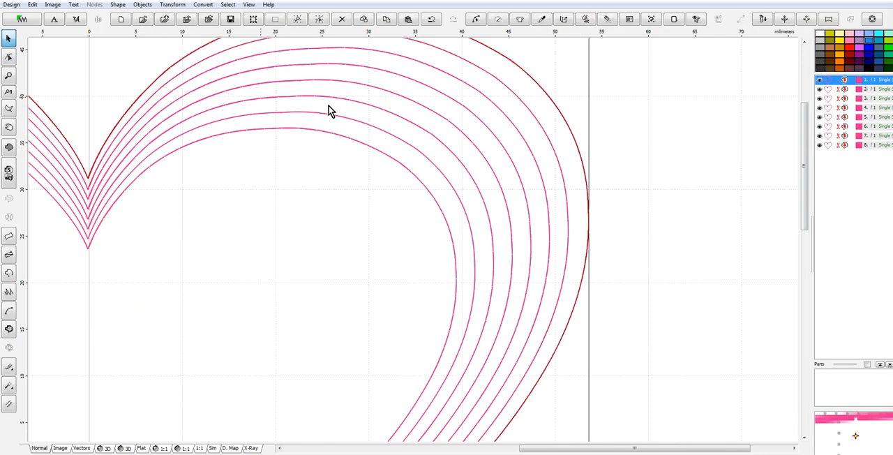
pyautogui.rightClick(183, 63)
pyautogui.click(201, 66)
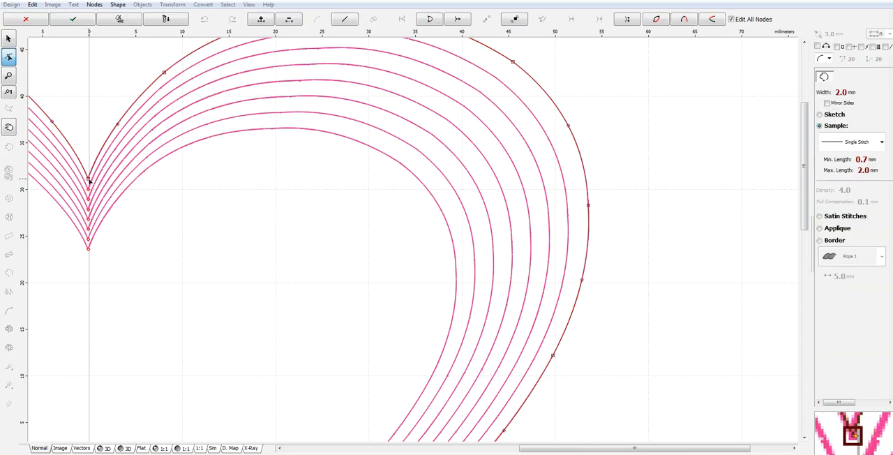
pyautogui.rightClick(89, 178)
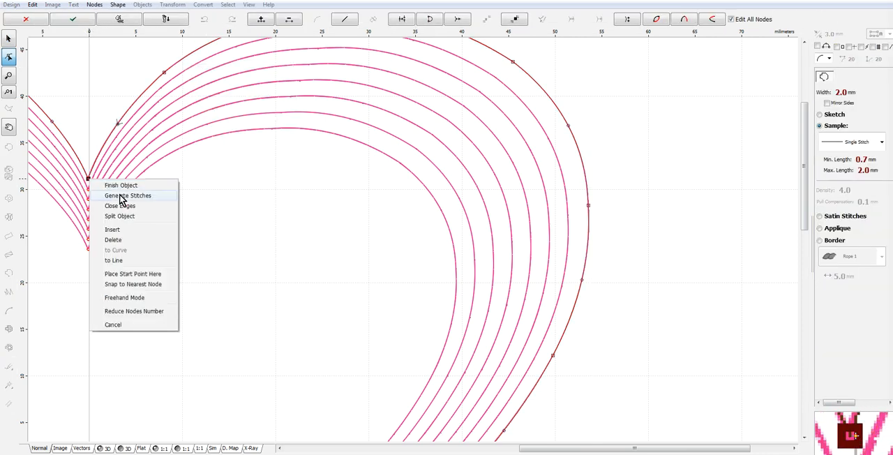
pyautogui.click(152, 274)
pyautogui.scroll(-2, 297, 224)
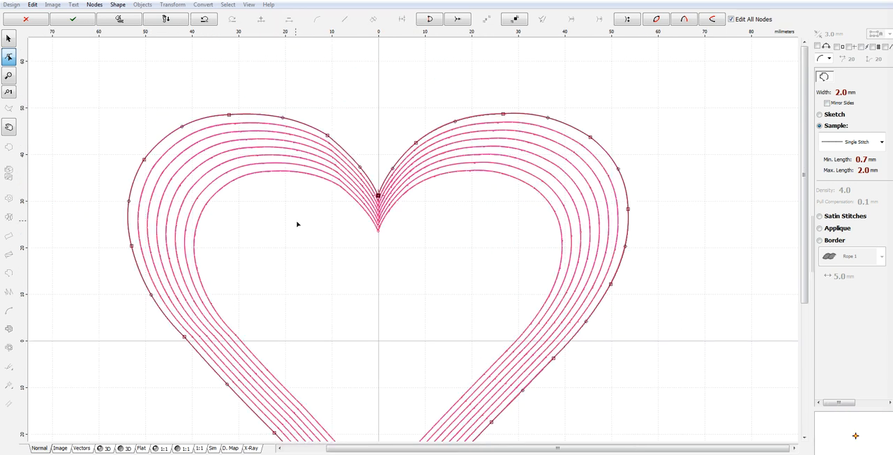
pyautogui.rightClick(621, 180)
pyautogui.click(645, 194)
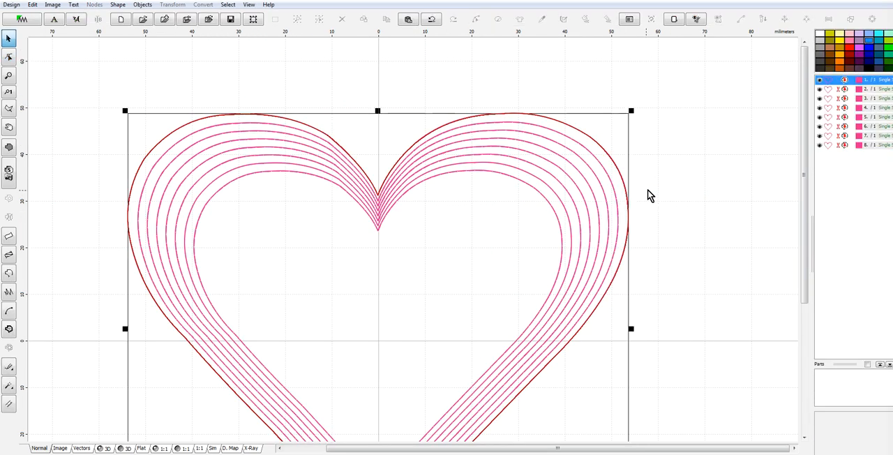
# Move the second-outermost heart's lower tip node down onto the outermost heart's tip and generate its stitches.
pyautogui.scroll(-2, 618, 198)
pyautogui.scroll(1, 398, 290)
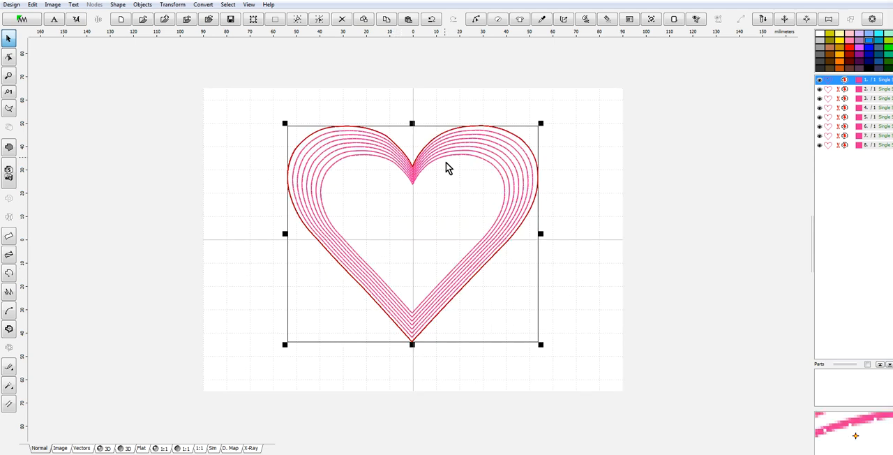
pyautogui.scroll(3, 422, 349)
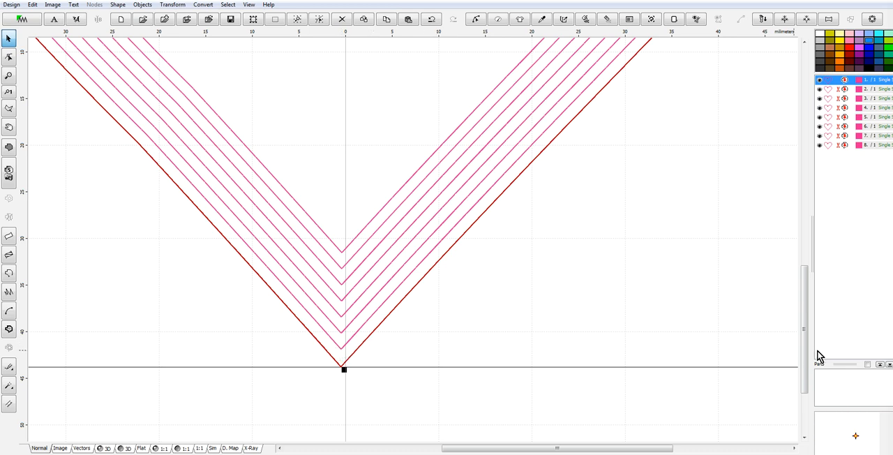
pyautogui.scroll(-2, 666, 350)
pyautogui.click(593, 385)
pyautogui.scroll(2, 387, 387)
pyautogui.scroll(1, 370, 314)
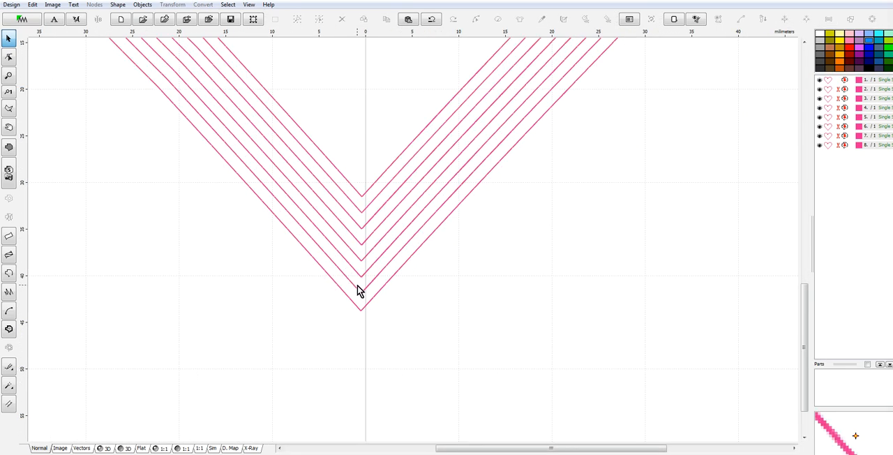
pyautogui.click(362, 296)
pyautogui.rightClick(362, 296)
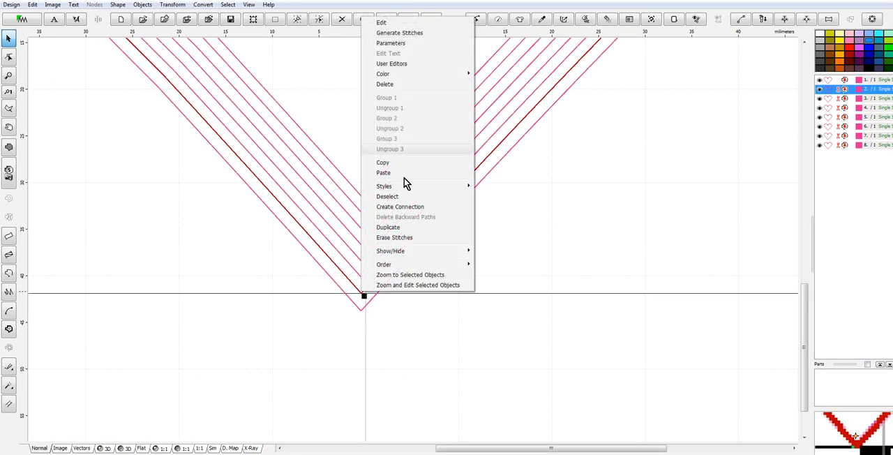
pyautogui.click(382, 23)
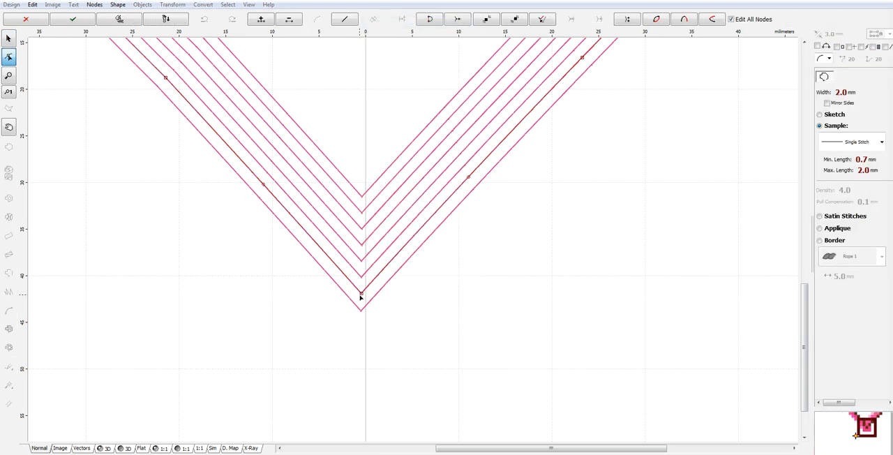
pyautogui.moveTo(362, 295); pyautogui.dragTo(362, 314)
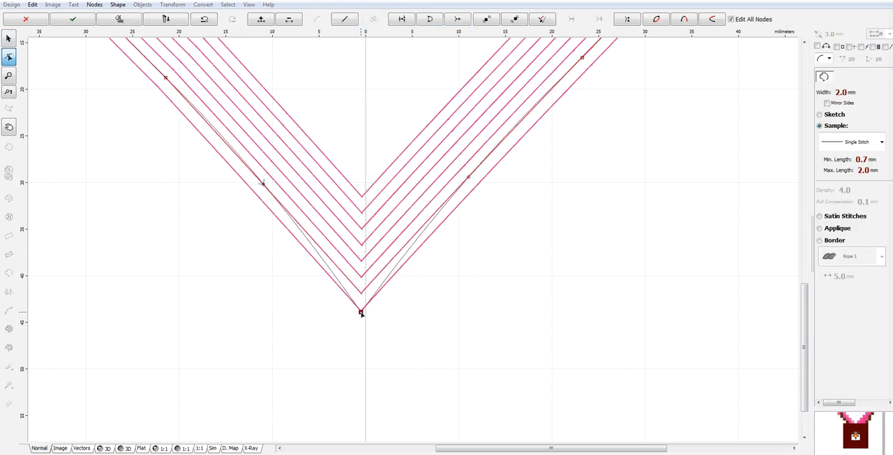
pyautogui.rightClick(389, 266)
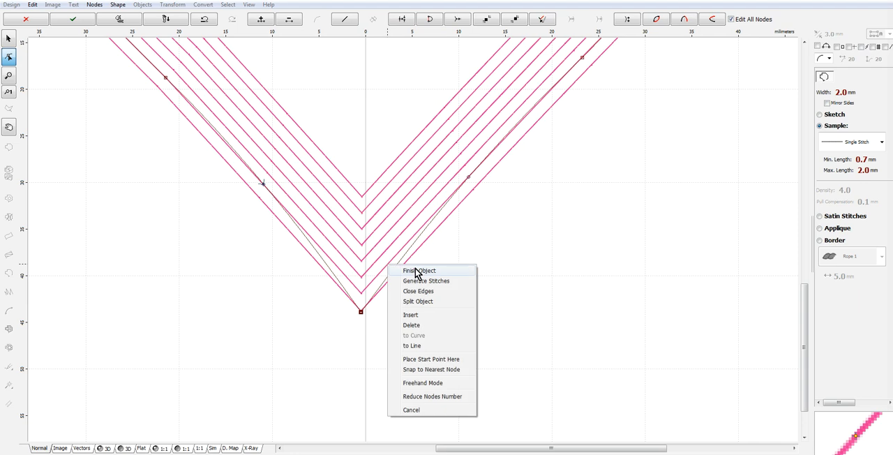
pyautogui.click(422, 280)
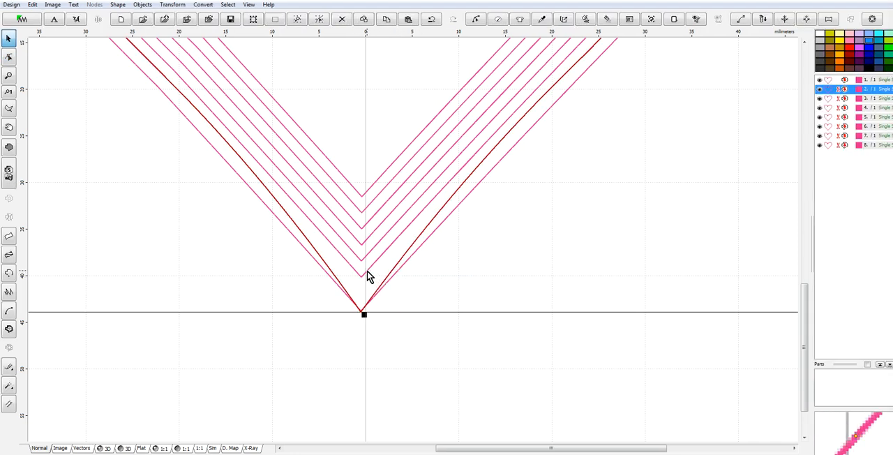
# Move the lower tip node of the third heart from the outside down onto the outermost heart's tip and generate its stitches.
pyautogui.click(463, 287)
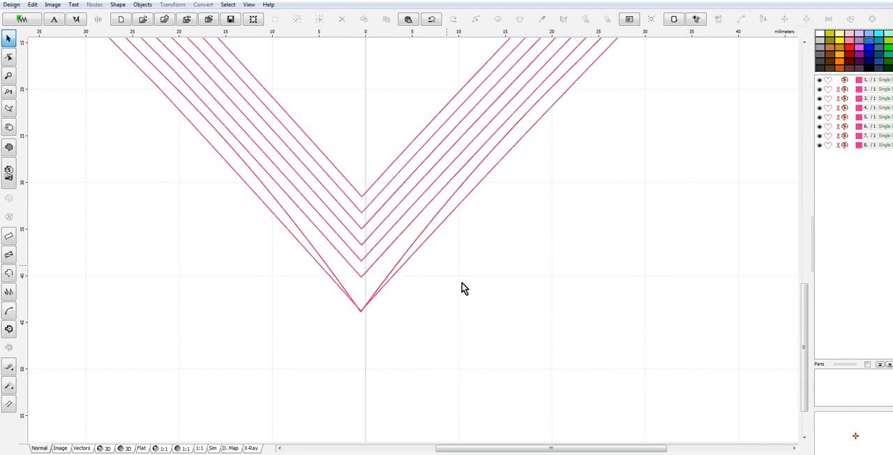
pyautogui.click(367, 272)
pyautogui.rightClick(367, 273)
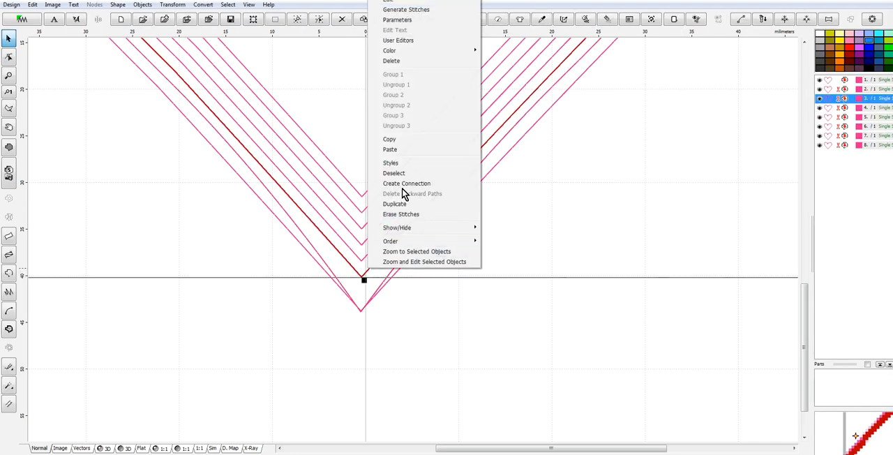
pyautogui.click(395, 2)
pyautogui.moveTo(363, 277); pyautogui.dragTo(361, 312)
pyautogui.rightClick(542, 269)
pyautogui.click(582, 288)
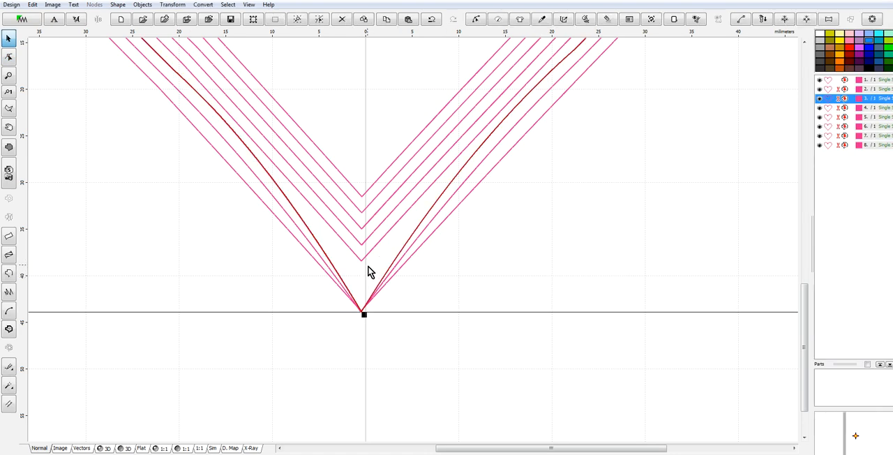
pyautogui.click(699, 396)
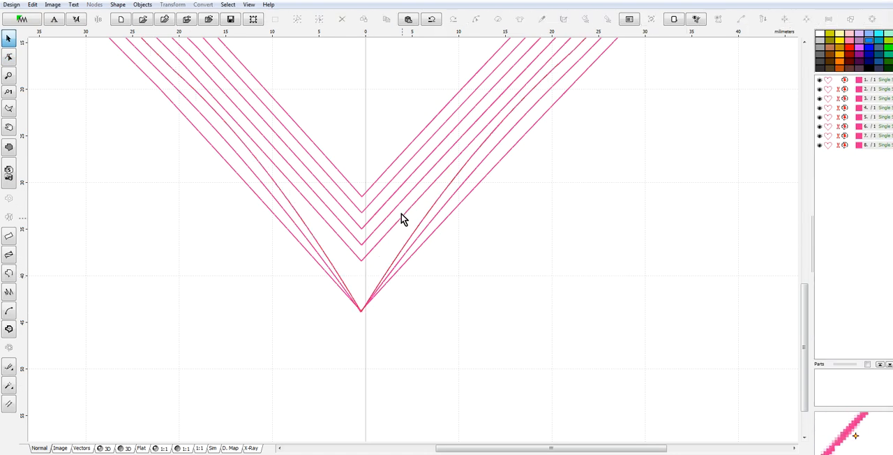
# Move the lower tip node of the fourth heart from the outside down onto the outermost heart's tip and generate its stitches.
pyautogui.click(395, 230)
pyautogui.rightClick(396, 229)
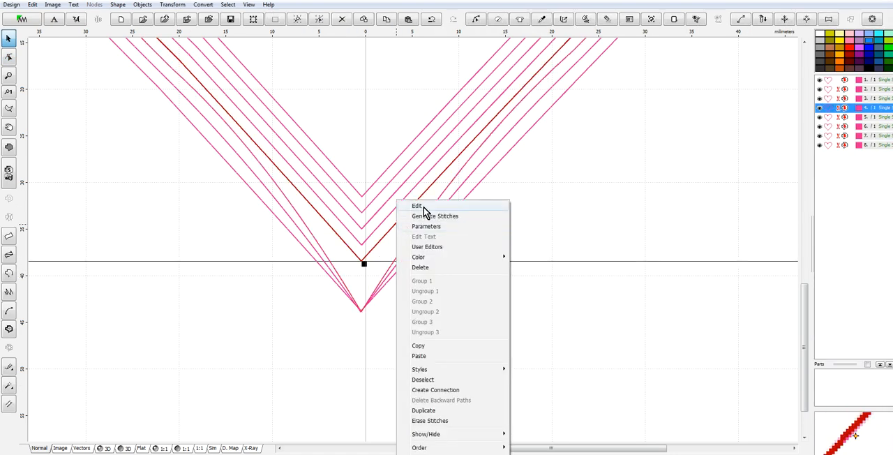
pyautogui.click(423, 208)
pyautogui.moveTo(364, 264); pyautogui.dragTo(361, 309)
pyautogui.rightClick(535, 289)
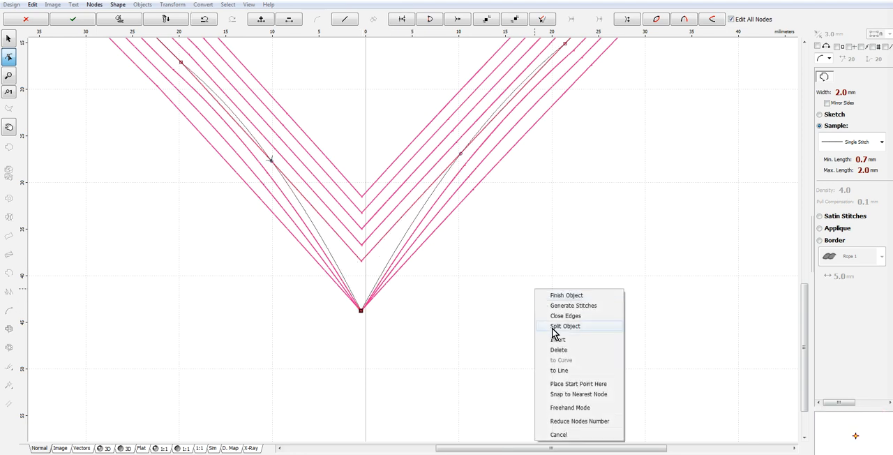
pyautogui.click(574, 307)
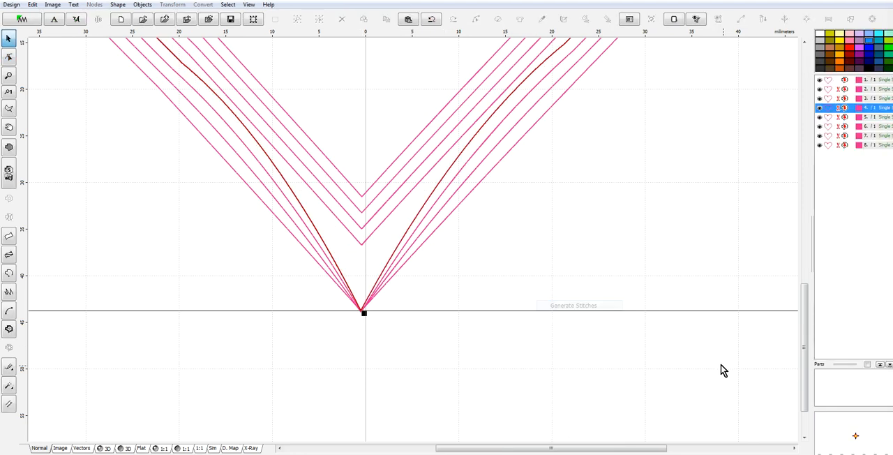
# Move the lower tip node of the fifth heart from the outside down onto the shared tip and generate its stitches.
pyautogui.rightClick(381, 225)
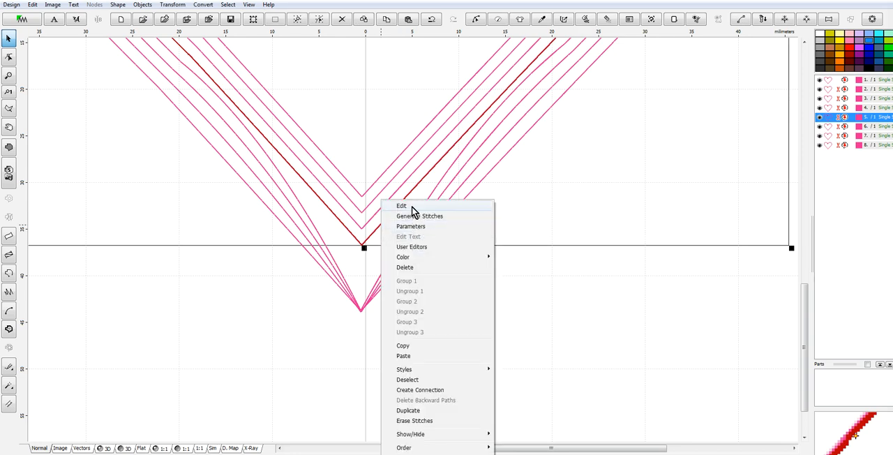
pyautogui.click(410, 206)
pyautogui.moveTo(362, 246); pyautogui.dragTo(360, 311)
pyautogui.rightClick(530, 309)
pyautogui.click(570, 319)
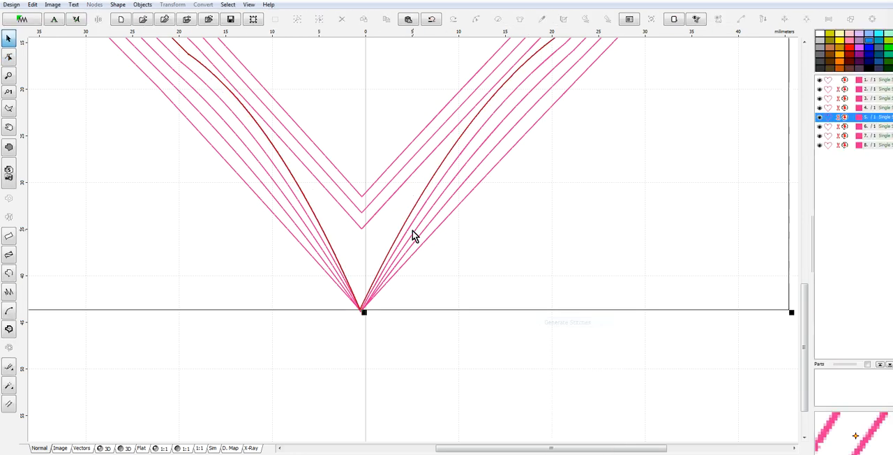
pyautogui.click(543, 377)
# Move the lower tip node of the sixth heart from the outside down onto the shared tip and generate its stitches.
pyautogui.click(365, 231)
pyautogui.rightClick(365, 231)
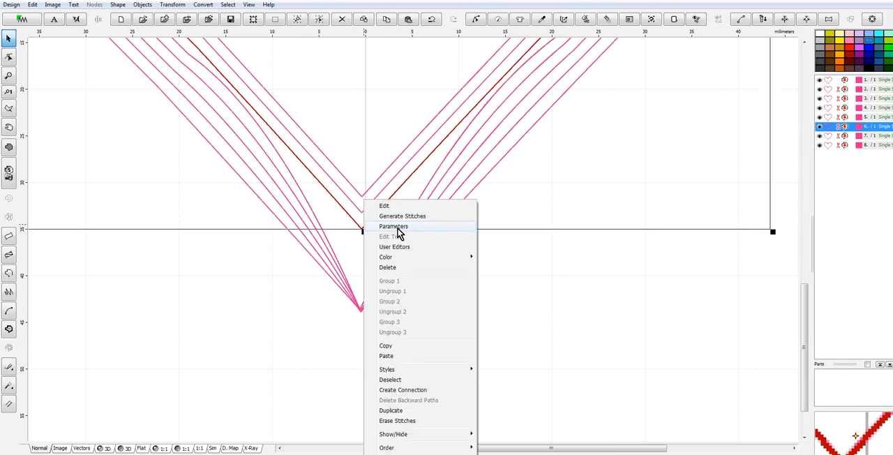
pyautogui.click(395, 206)
pyautogui.click(362, 232)
pyautogui.moveTo(362, 232); pyautogui.dragTo(361, 312)
pyautogui.rightClick(594, 300)
pyautogui.click(619, 316)
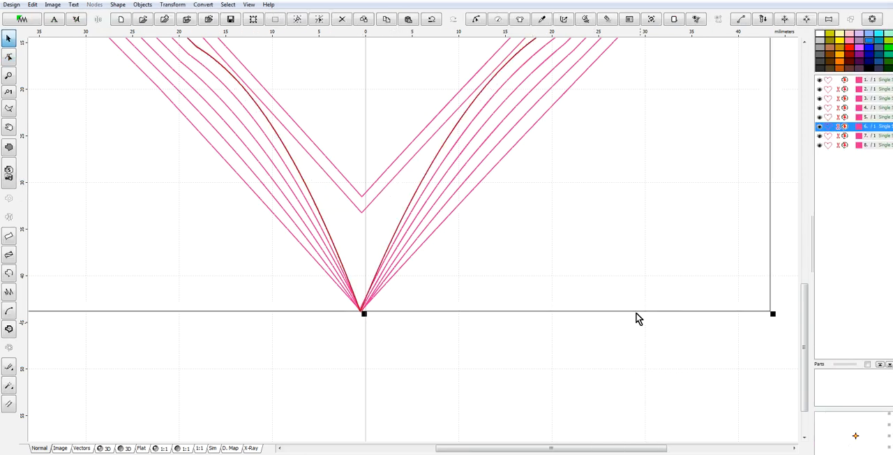
pyautogui.click(479, 310)
# Move the lower tip node of the second-innermost heart down onto the shared tip and generate its stitches.
pyautogui.click(363, 210)
pyautogui.rightClick(364, 213)
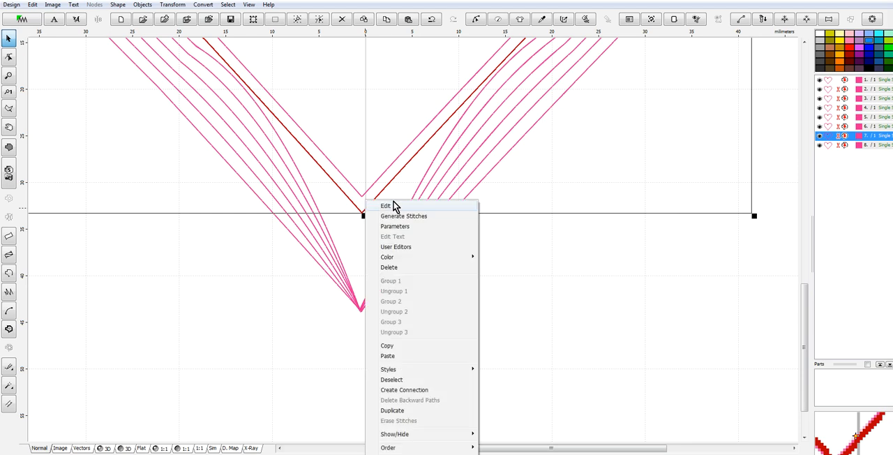
pyautogui.click(388, 206)
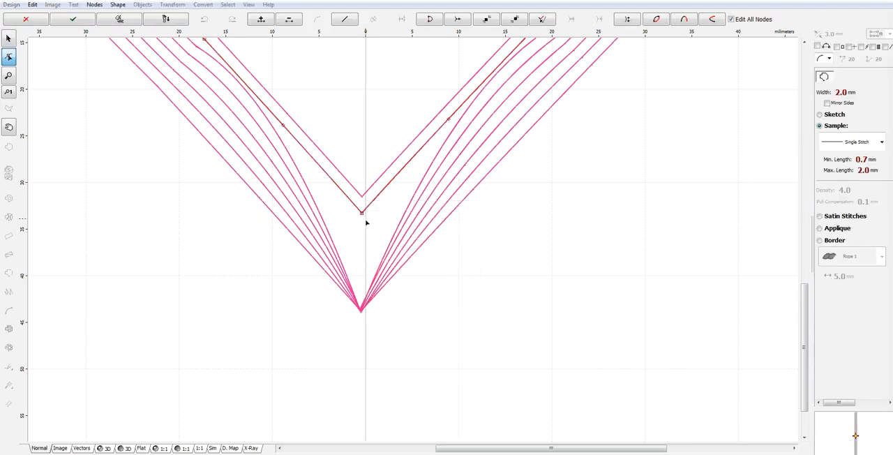
pyautogui.moveTo(362, 213); pyautogui.dragTo(360, 311)
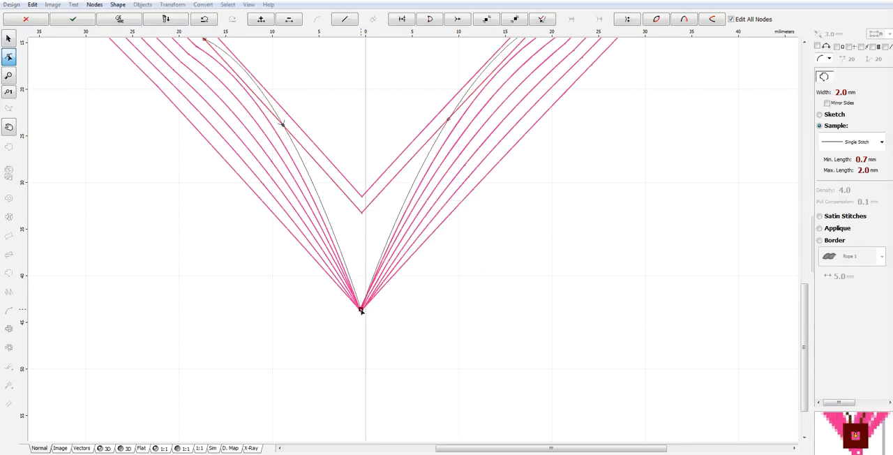
pyautogui.rightClick(545, 312)
pyautogui.click(599, 326)
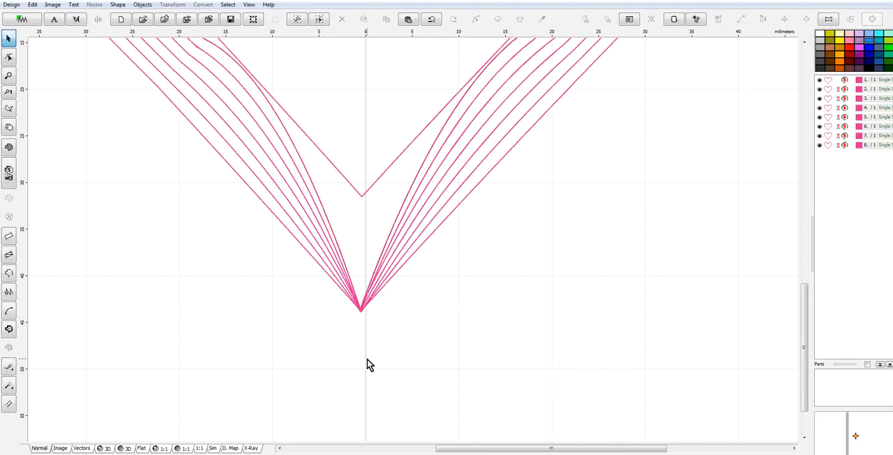
# Move the innermost heart's lower tip node onto the shared tip, shift its lower-left side node slightly inward, and generate its stitches.
pyautogui.click(374, 185)
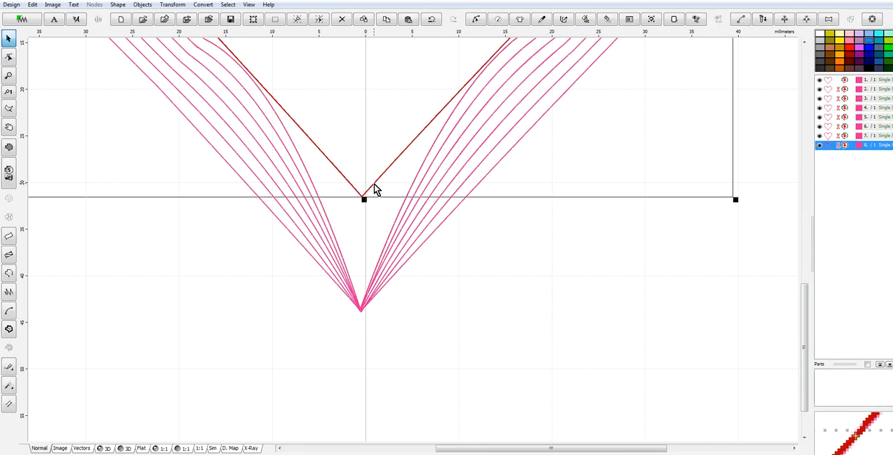
pyautogui.rightClick(376, 184)
pyautogui.click(393, 189)
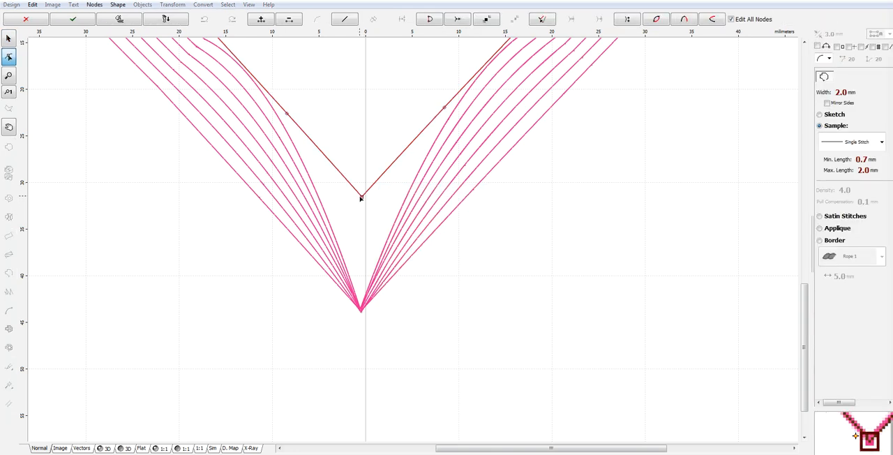
pyautogui.moveTo(363, 197); pyautogui.dragTo(361, 310)
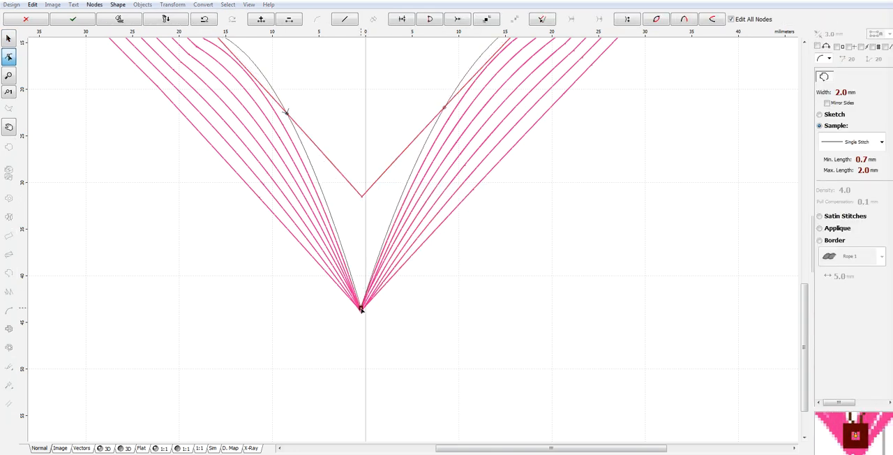
pyautogui.moveTo(288, 117)
pyautogui.mouseDown()
pyautogui.moveTo(294, 132)
pyautogui.moveTo(292, 123)
pyautogui.mouseUp()
pyautogui.rightClick(422, 150)
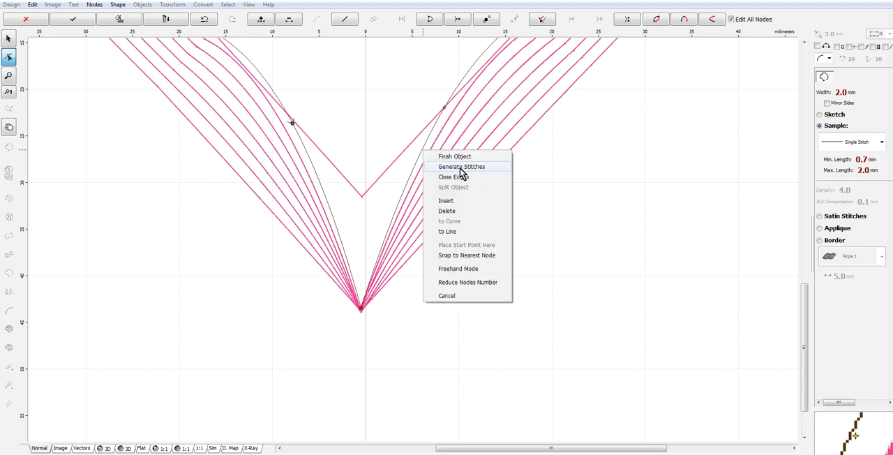
pyautogui.click(458, 168)
# Generate the stitches of all the hearts together and inspect the stitched design in the 3D view.
pyautogui.scroll(-3, 528, 314)
pyautogui.scroll(3, 432, 289)
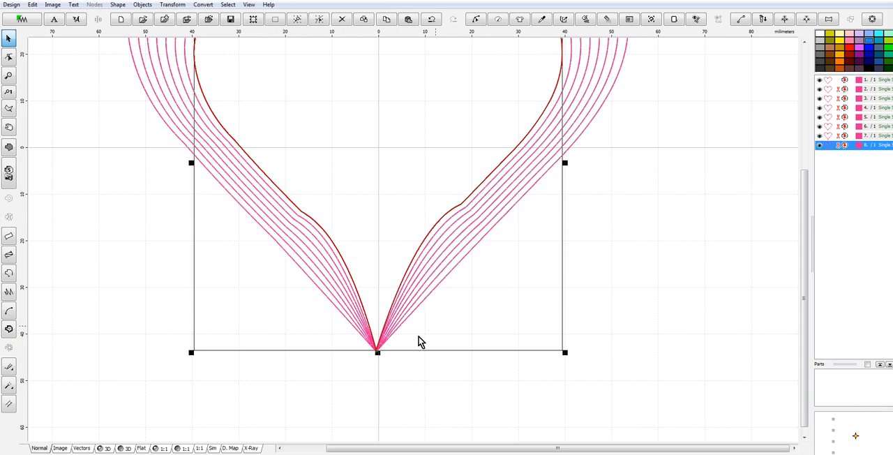
pyautogui.scroll(-3, 418, 286)
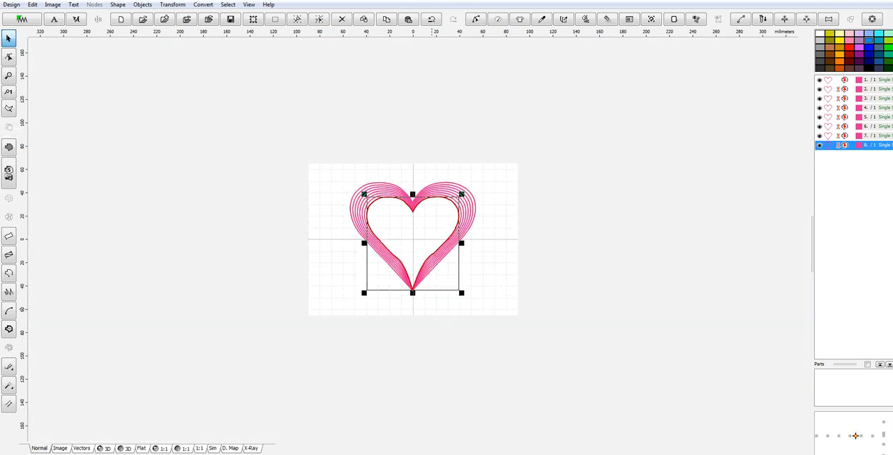
pyautogui.hotkey('ctrl', 'a')
pyautogui.rightClick(442, 200)
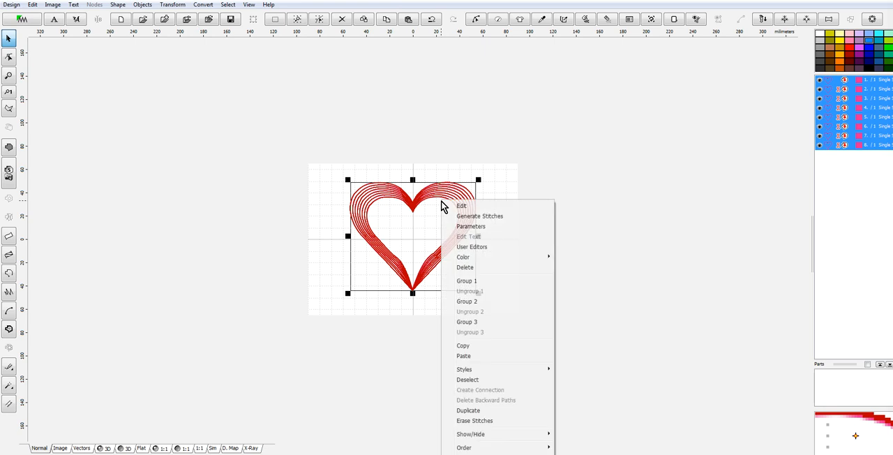
pyautogui.click(473, 215)
pyautogui.click(103, 447)
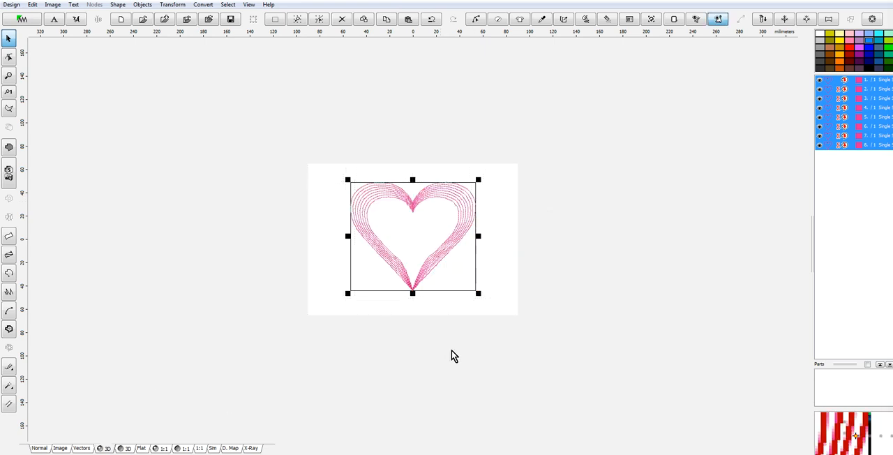
pyautogui.scroll(2, 450, 351)
pyautogui.scroll(-2, 461, 333)
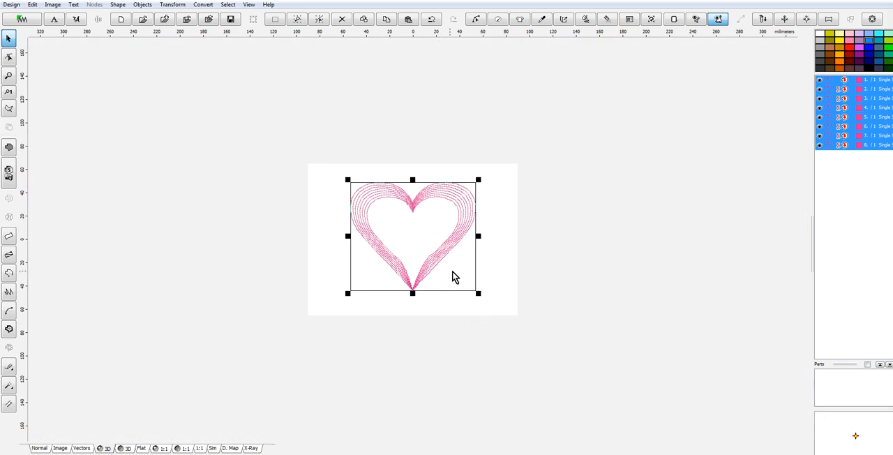
pyautogui.scroll(1, 408, 255)
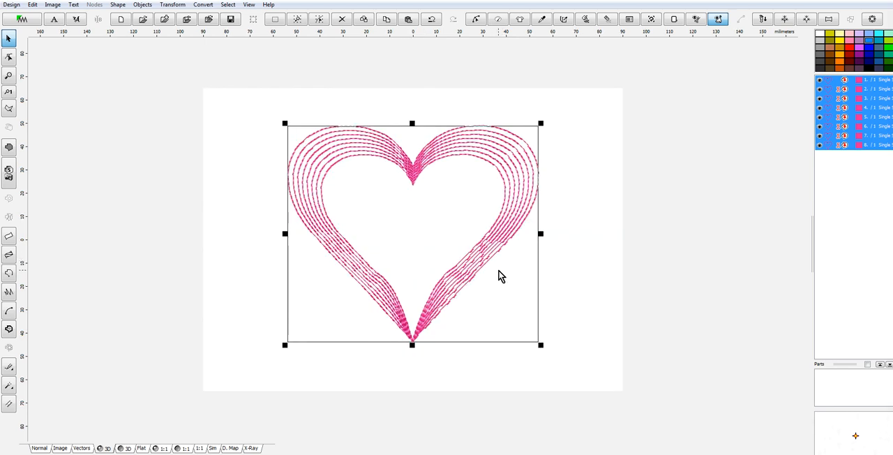
pyautogui.scroll(1, 481, 277)
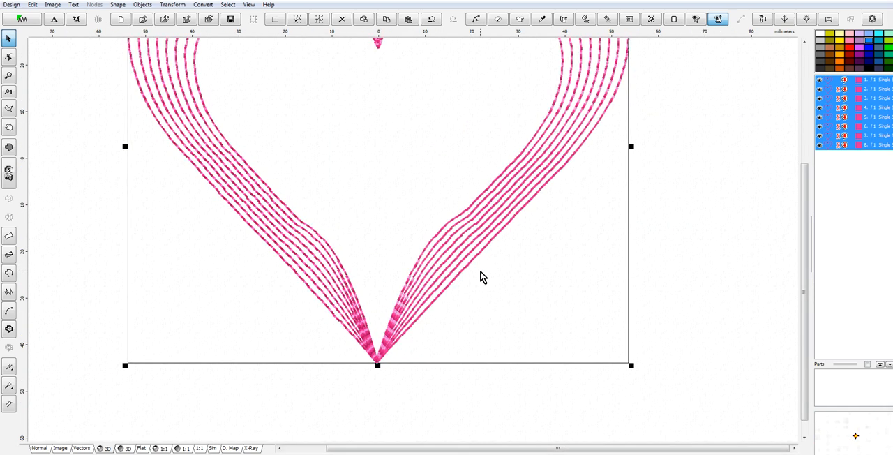
pyautogui.scroll(-1, 481, 277)
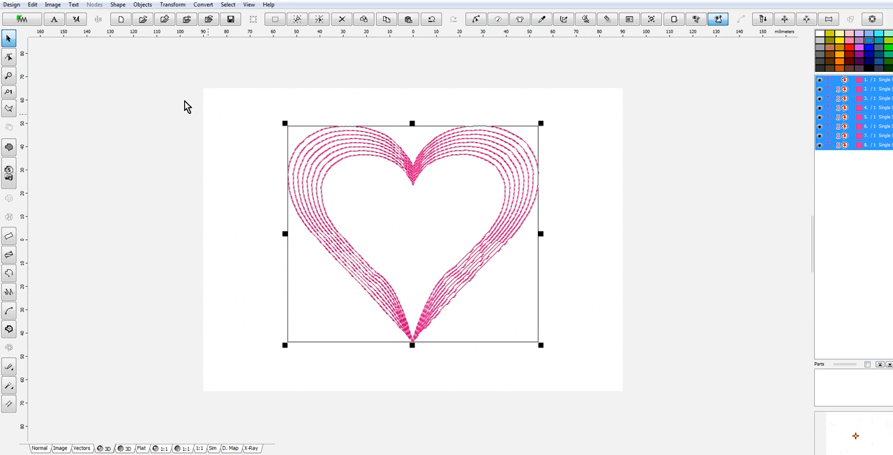
# View the Basic shapes in the shape library and close it without inserting one.
pyautogui.click(119, 6)
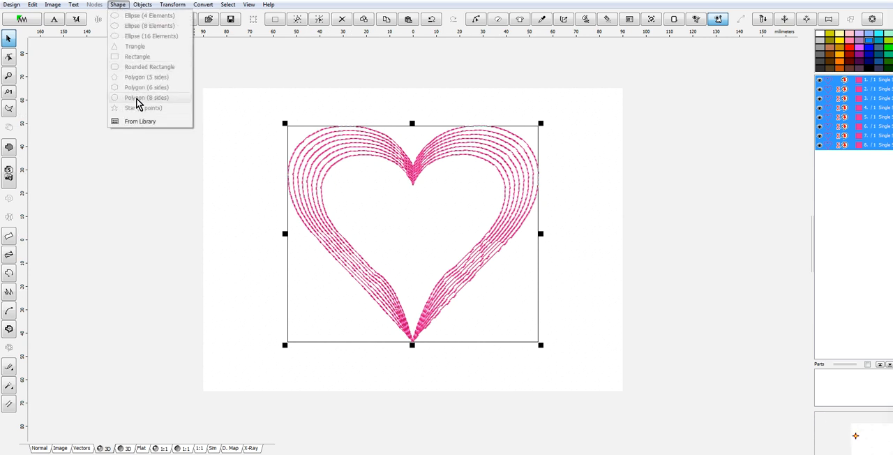
pyautogui.click(144, 122)
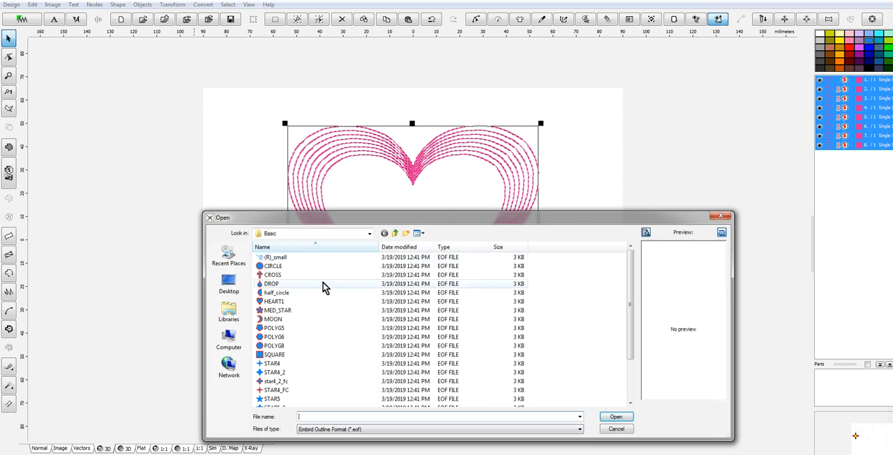
pyautogui.click(726, 219)
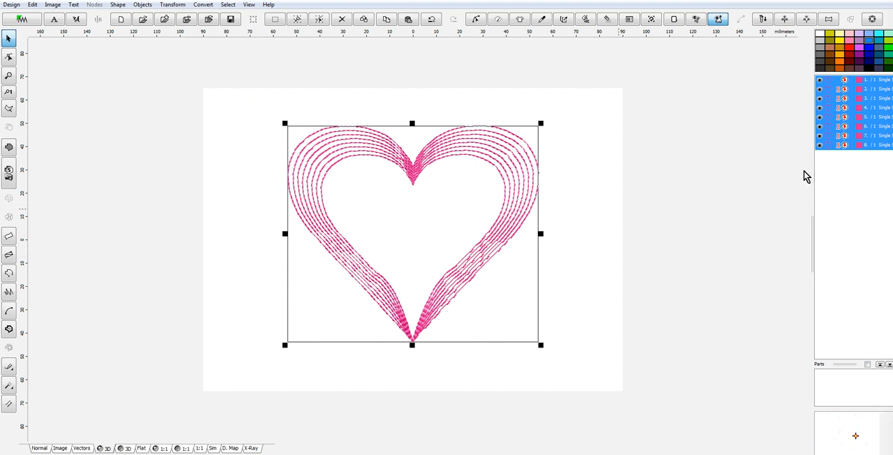
# Delete all the hearts from the design.
pyautogui.rightClick(841, 114)
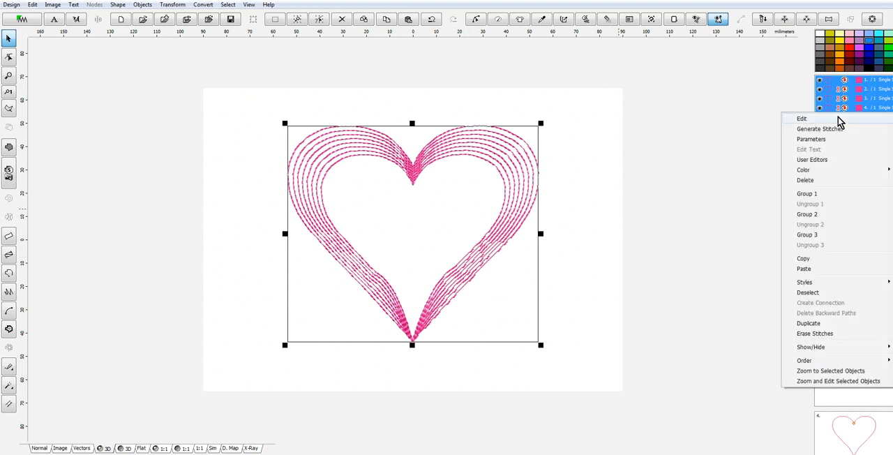
pyautogui.click(816, 179)
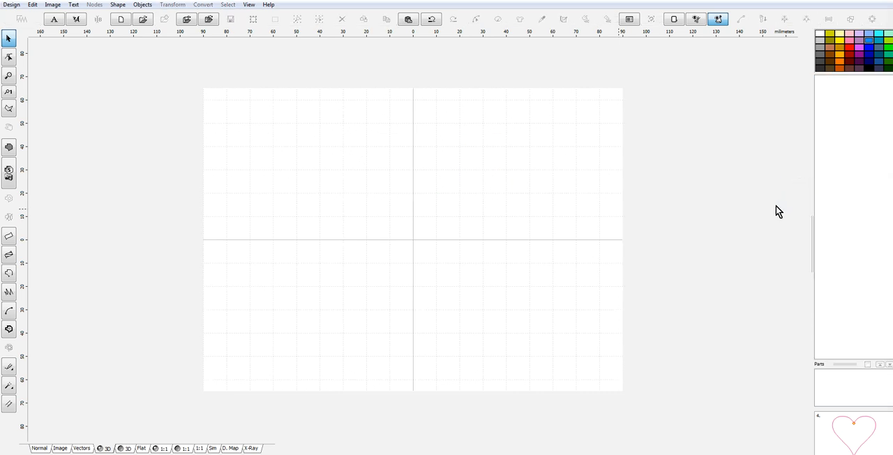
# Start a freehand outline and draw the flower shape's rounded upper lobe, ending in a small inward curl at its lower-left end.
pyautogui.click(10, 273)
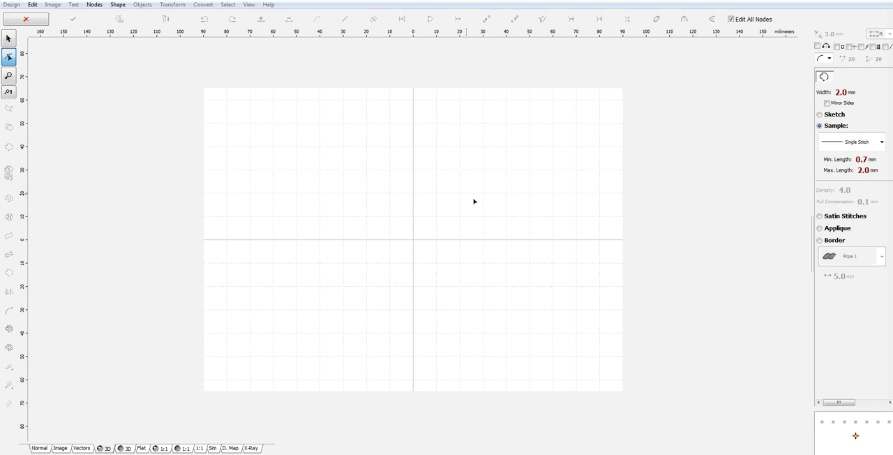
pyautogui.click(427, 122)
pyautogui.moveTo(451, 163); pyautogui.dragTo(474, 148)
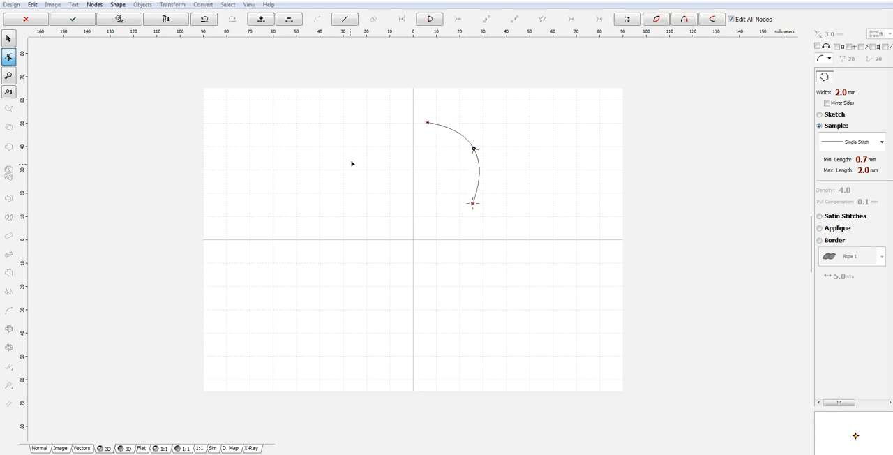
pyautogui.click(381, 205)
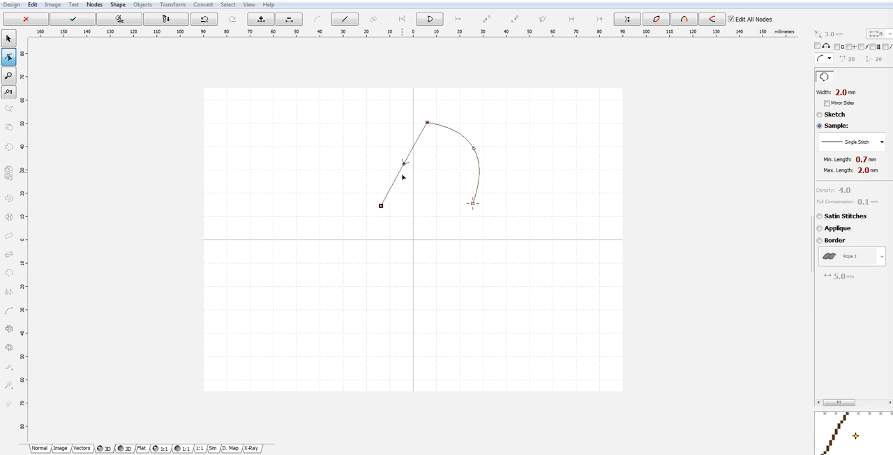
pyautogui.moveTo(405, 162); pyautogui.dragTo(377, 144)
pyautogui.click(411, 188)
pyautogui.moveTo(397, 197)
pyautogui.mouseDown()
pyautogui.moveTo(411, 216)
pyautogui.moveTo(408, 186)
pyautogui.mouseUp()
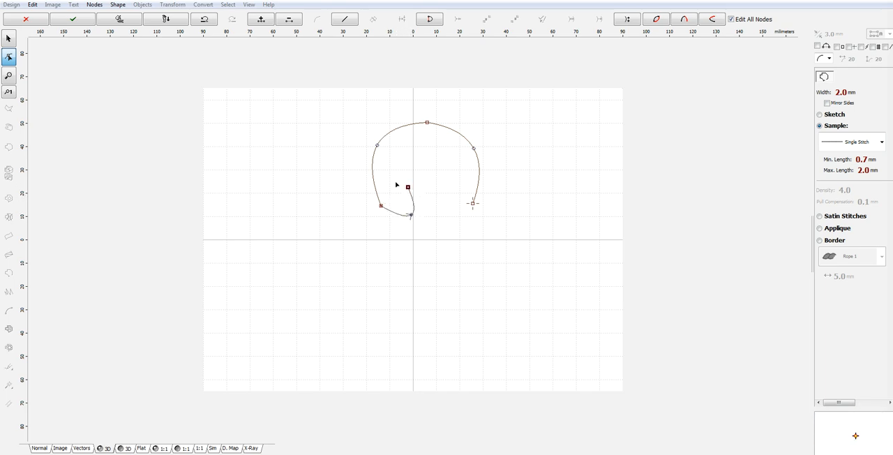
# Continue the outline with a large rounded left lobe that crosses the upper one and finishes in a small loop at its lower end.
pyautogui.click(288, 196)
pyautogui.moveTo(347, 191); pyautogui.dragTo(345, 166)
pyautogui.moveTo(289, 196); pyautogui.dragTo(297, 205)
pyautogui.click(370, 280)
pyautogui.moveTo(333, 244); pyautogui.dragTo(305, 267)
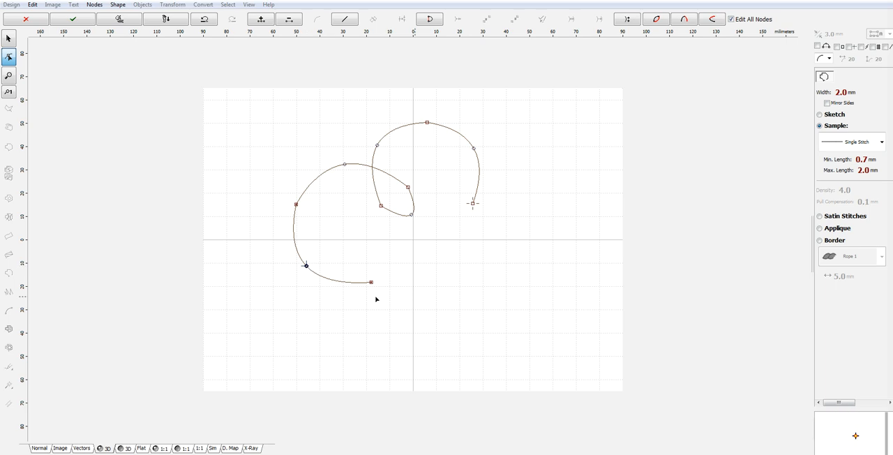
pyautogui.moveTo(385, 266); pyautogui.dragTo(396, 267)
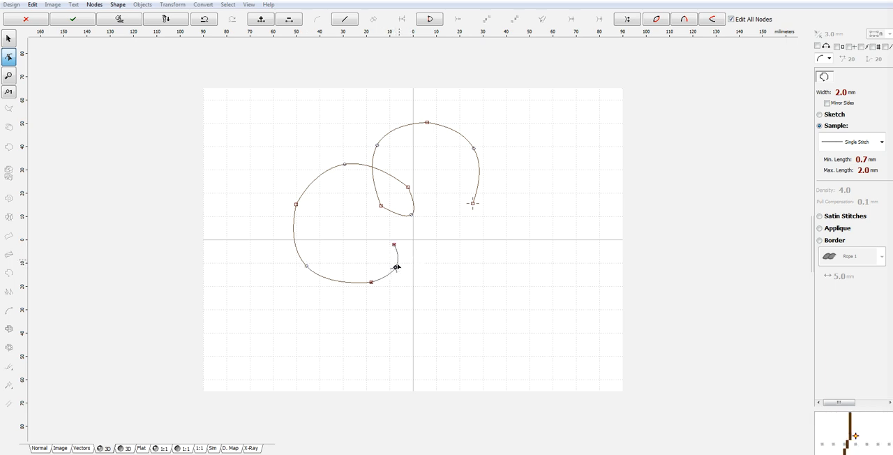
pyautogui.click(356, 273)
pyautogui.moveTo(369, 256); pyautogui.dragTo(364, 245)
# Continue the outline with a rounded bottom lobe and begin a small inner loop at its upper-right end.
pyautogui.click(395, 334)
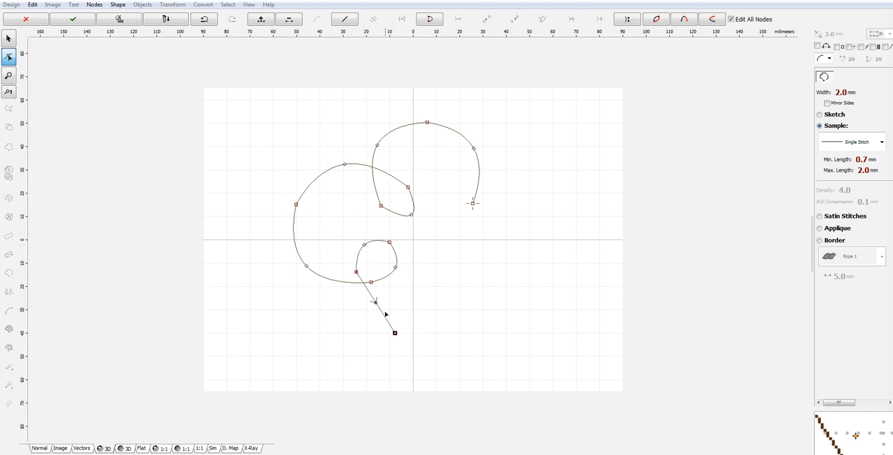
pyautogui.moveTo(376, 303); pyautogui.dragTo(370, 316)
pyautogui.click(473, 277)
pyautogui.moveTo(430, 317); pyautogui.dragTo(453, 331)
pyautogui.click(441, 242)
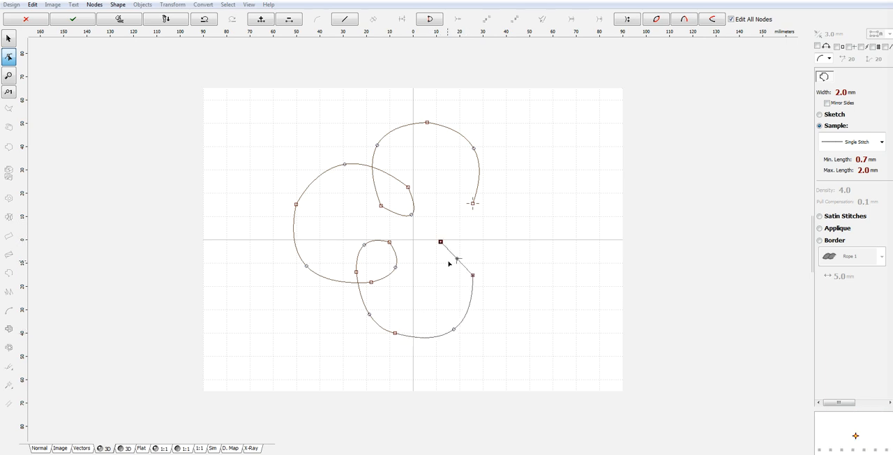
# Continue the outline from the bottom lobe's inner loop into a rounded right lobe curving back toward the upper lobe.
pyautogui.moveTo(457, 260); pyautogui.dragTo(506, 299)
pyautogui.click(537, 267)
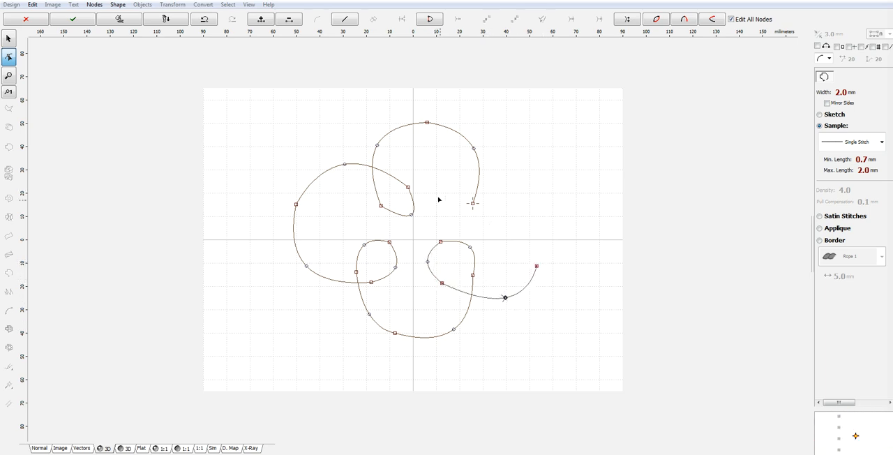
pyautogui.click(482, 218)
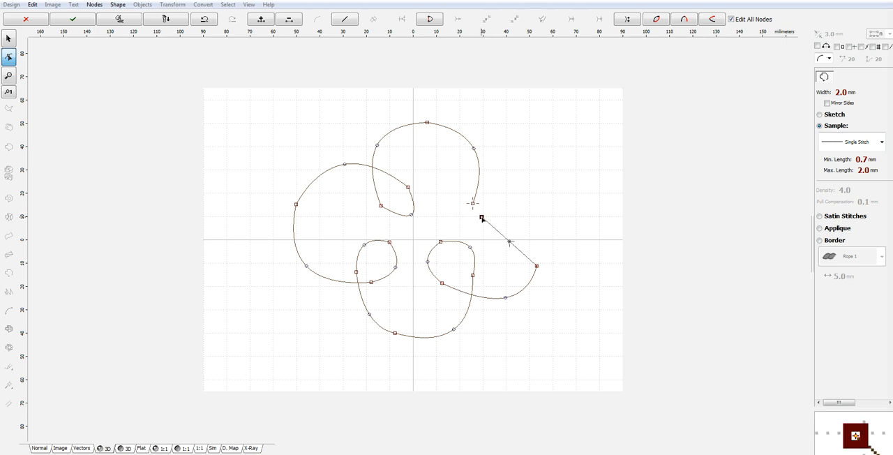
pyautogui.moveTo(507, 241); pyautogui.dragTo(531, 217)
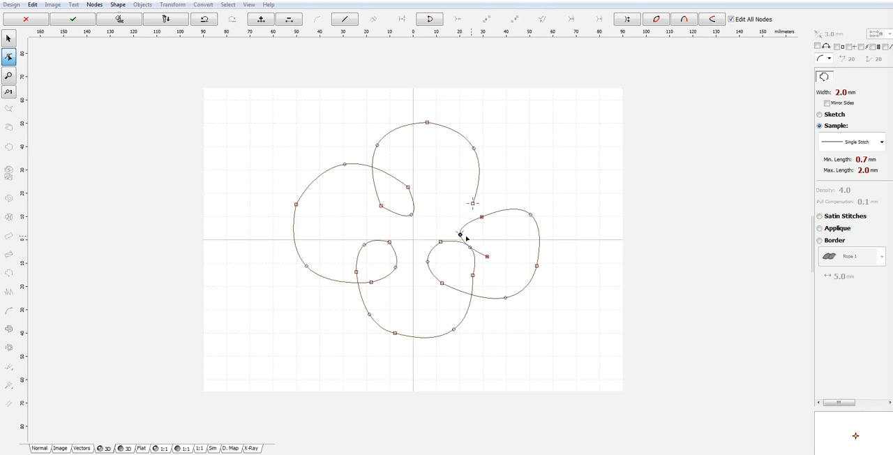
# Close the outline at its start point with a curved inner loop, nudge the bottom lobe's loop node slightly inward, and generate the stitches.
pyautogui.click(475, 209)
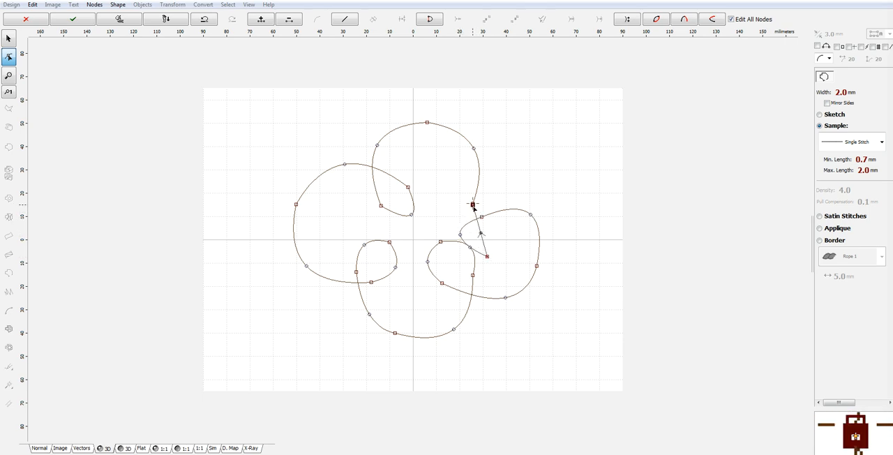
pyautogui.click(493, 235)
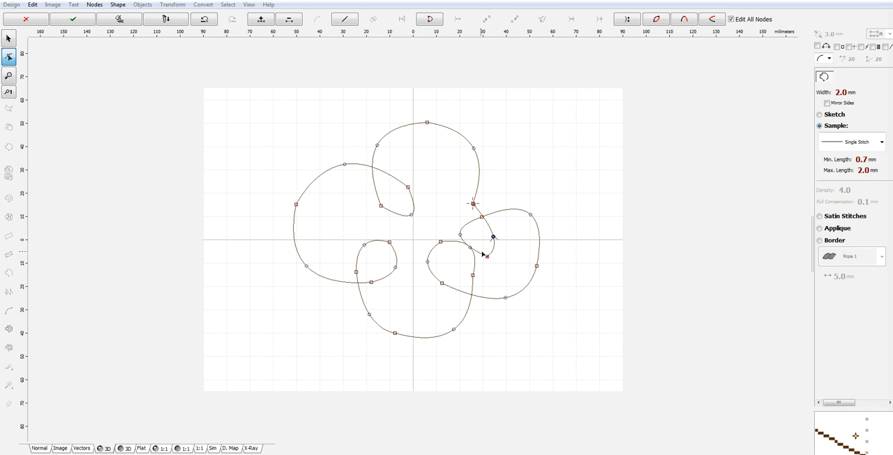
pyautogui.click(466, 252)
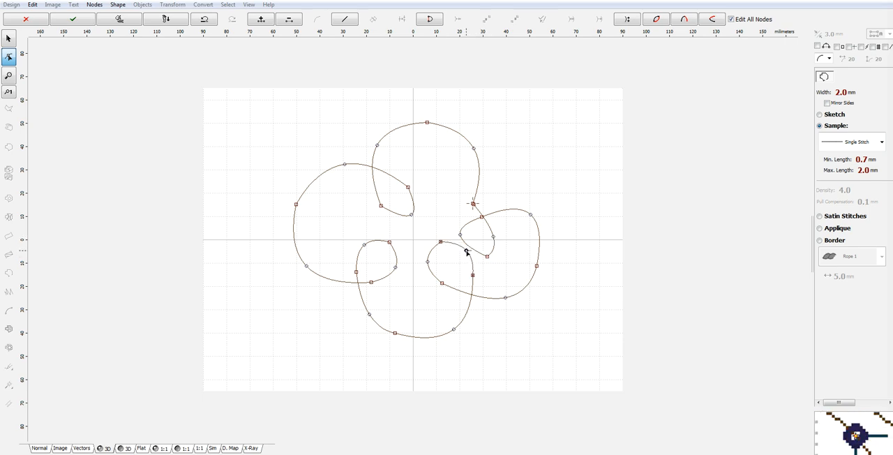
pyautogui.rightClick(456, 231)
pyautogui.click(501, 251)
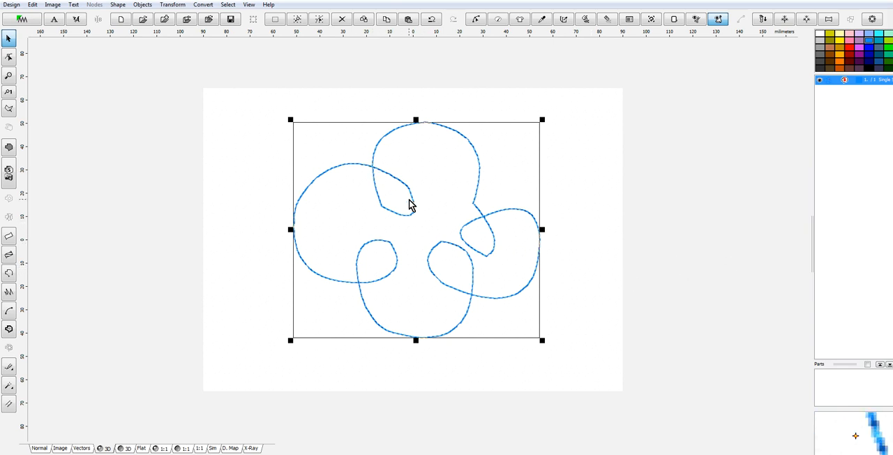
# Create a duplicate of the flower outline resized to 101 mm wide with the aspect ratio kept, using the Transformation Window.
pyautogui.click(179, 4)
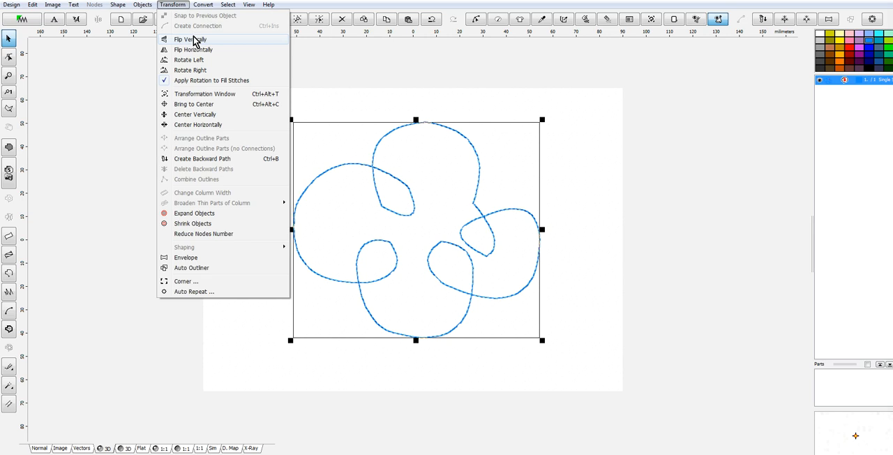
pyautogui.click(219, 93)
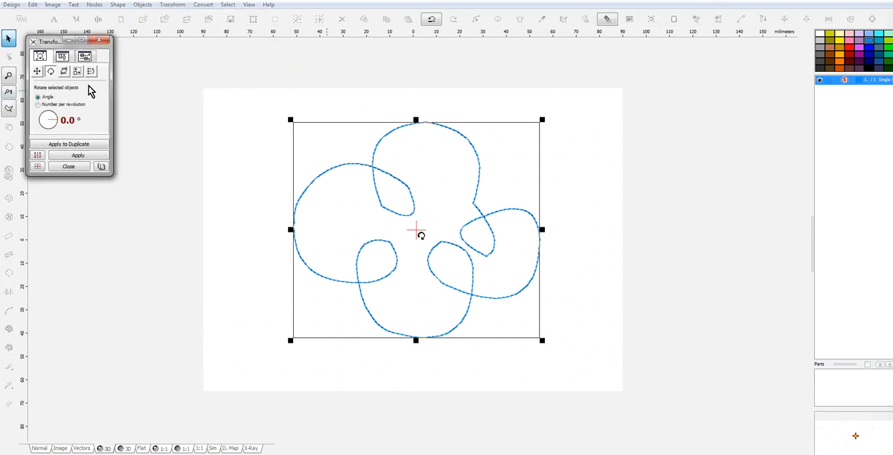
pyautogui.click(78, 72)
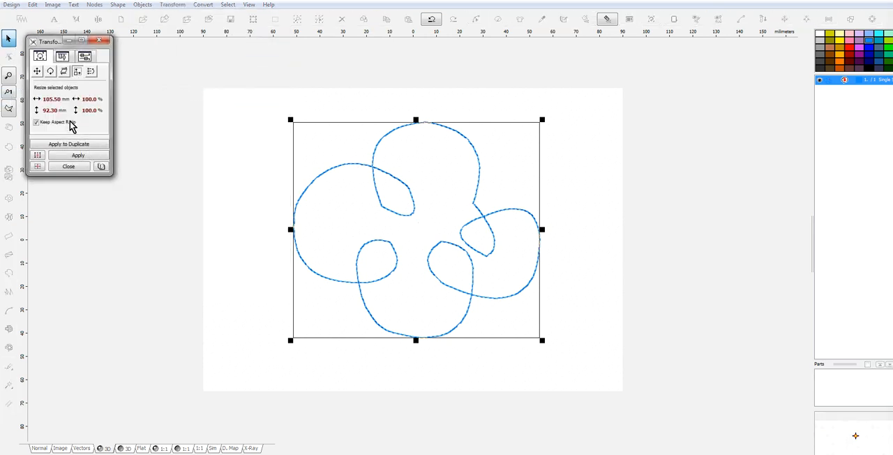
pyautogui.click(36, 100)
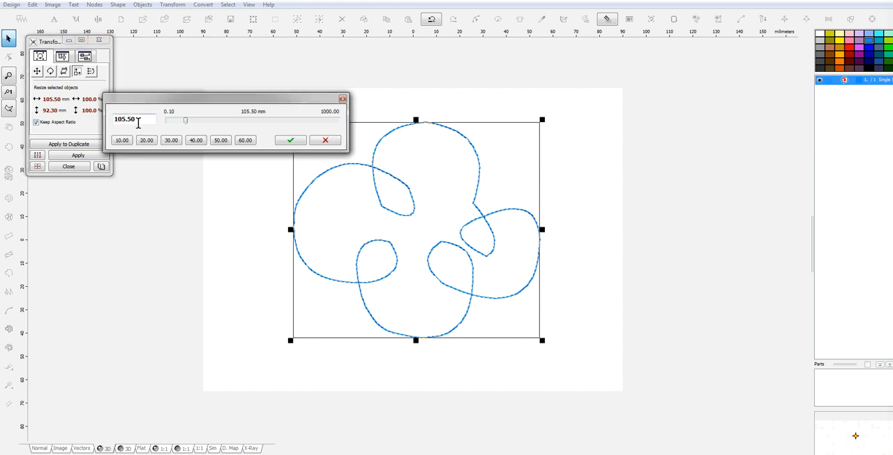
pyautogui.moveTo(124, 123); pyautogui.dragTo(150, 124)
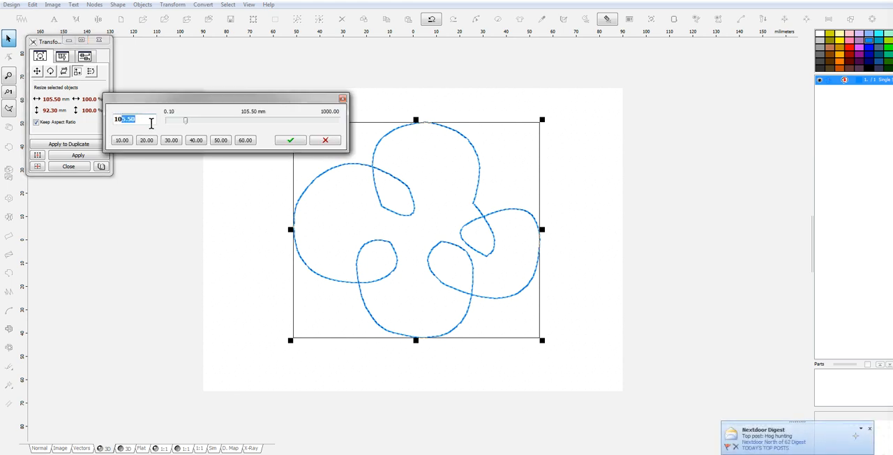
pyautogui.write('1.00')
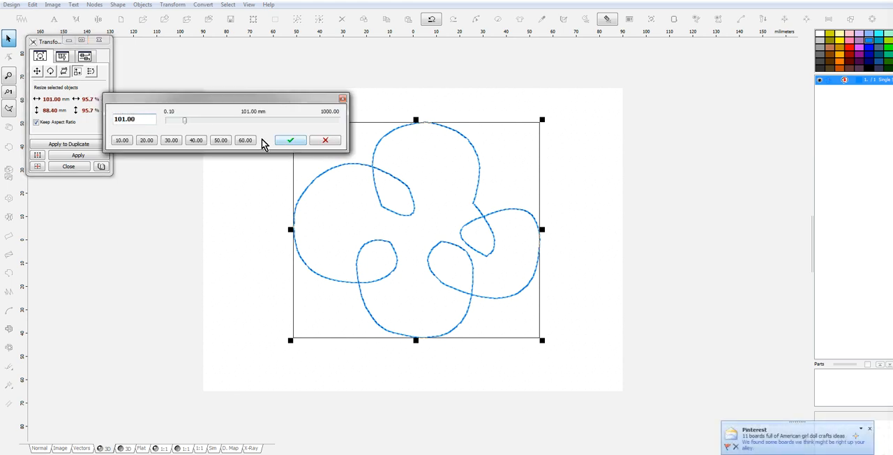
pyautogui.click(290, 140)
pyautogui.click(77, 145)
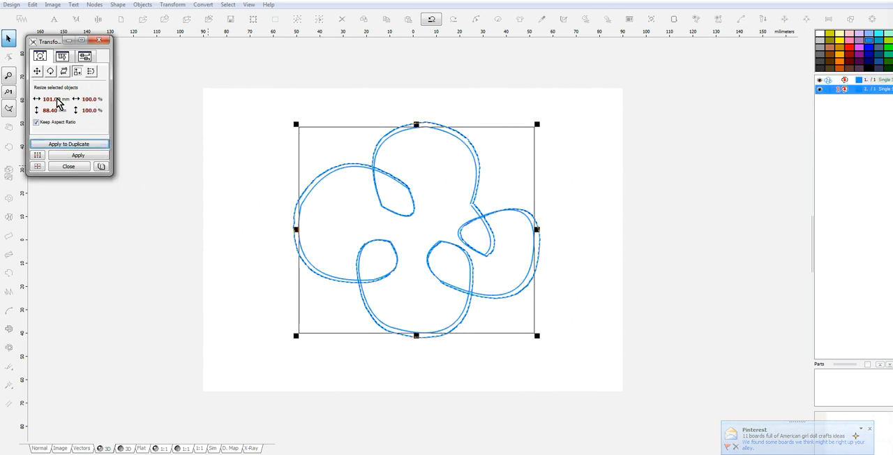
# Create a proportional duplicate of the 101 mm outline resized to 97 mm wide.
pyautogui.click(40, 100)
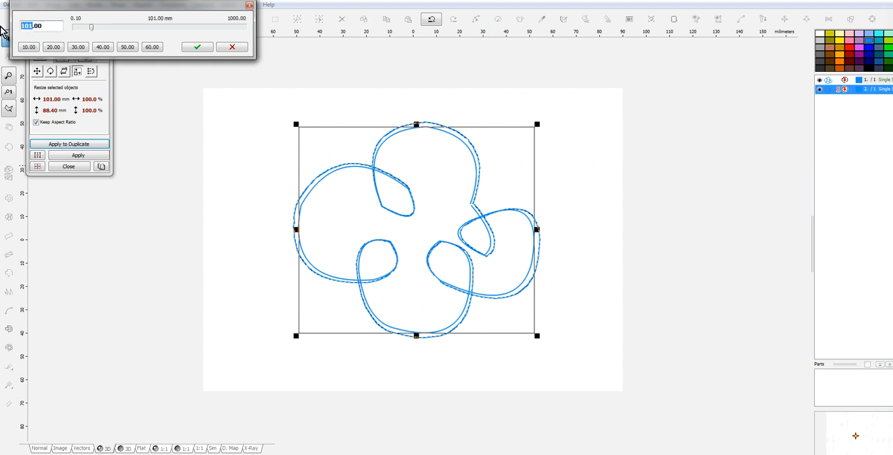
pyautogui.write('97')
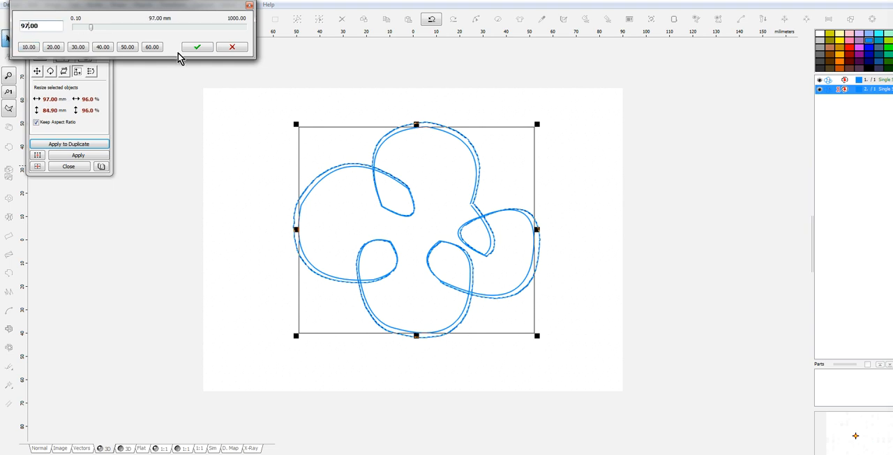
pyautogui.click(198, 47)
pyautogui.click(84, 145)
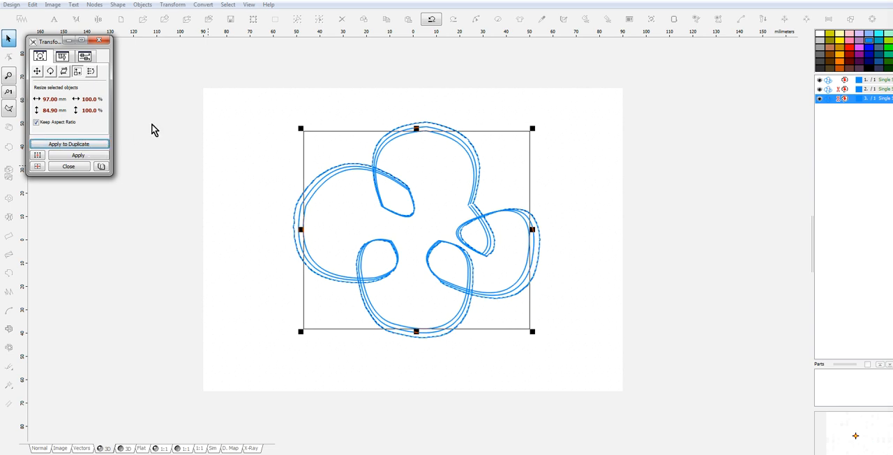
# Create a proportional duplicate of the 97 mm outline resized to 93 mm wide.
pyautogui.click(50, 99)
pyautogui.moveTo(24, 27); pyautogui.dragTo(74, 30)
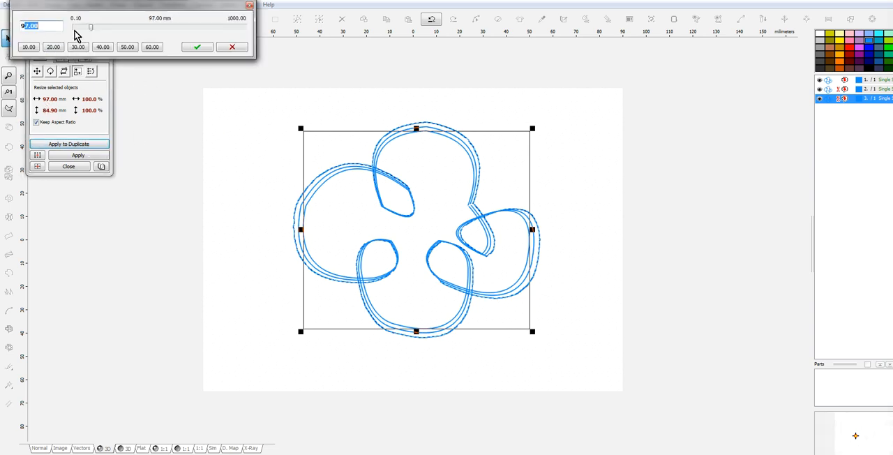
pyautogui.write('3')
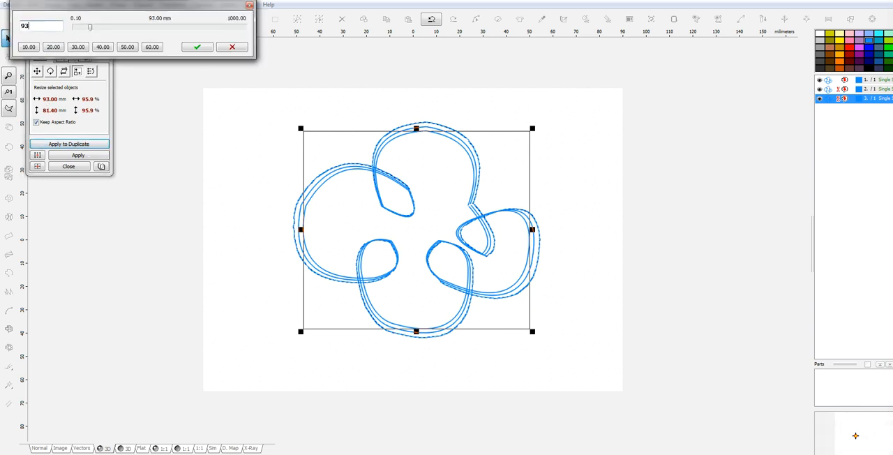
pyautogui.click(197, 46)
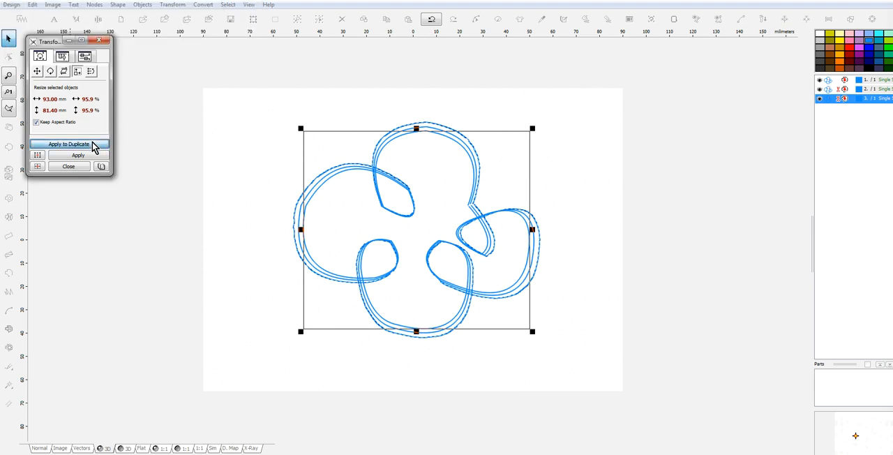
pyautogui.click(94, 145)
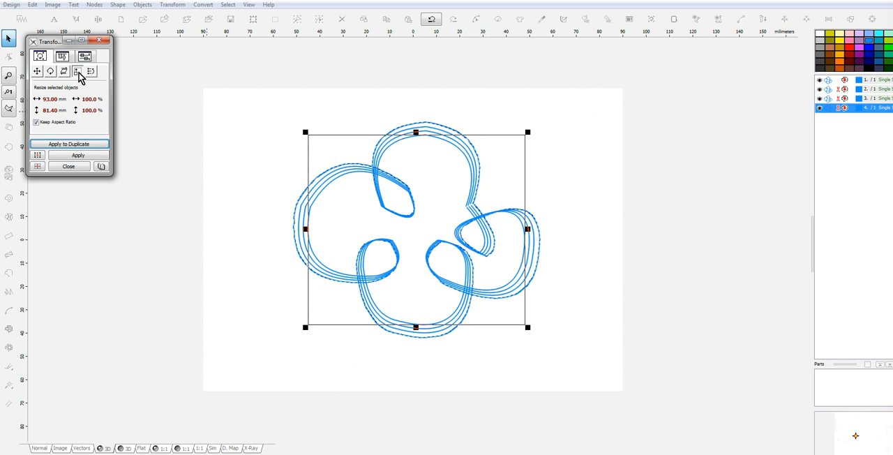
# Create a proportional duplicate of the 93 mm outline resized to 89 mm wide.
pyautogui.click(40, 99)
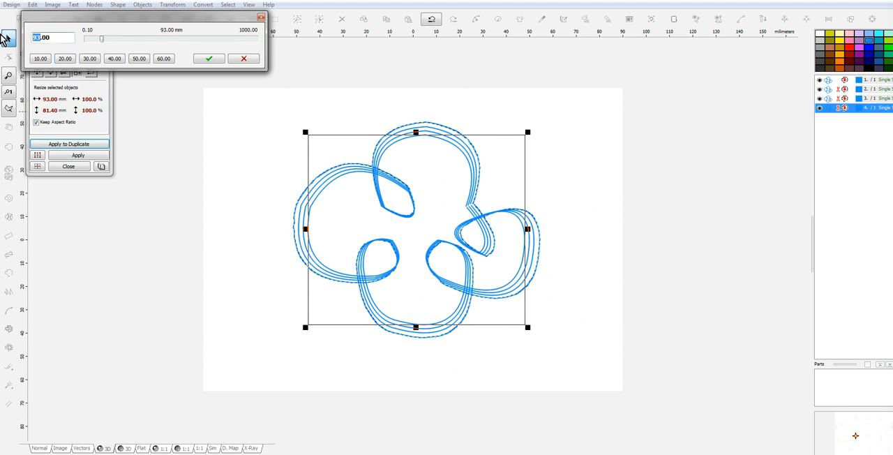
pyautogui.write('89')
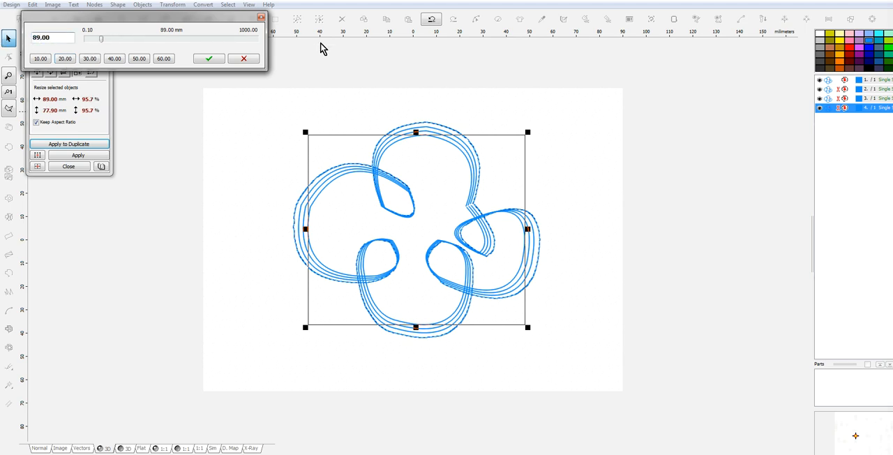
pyautogui.click(213, 58)
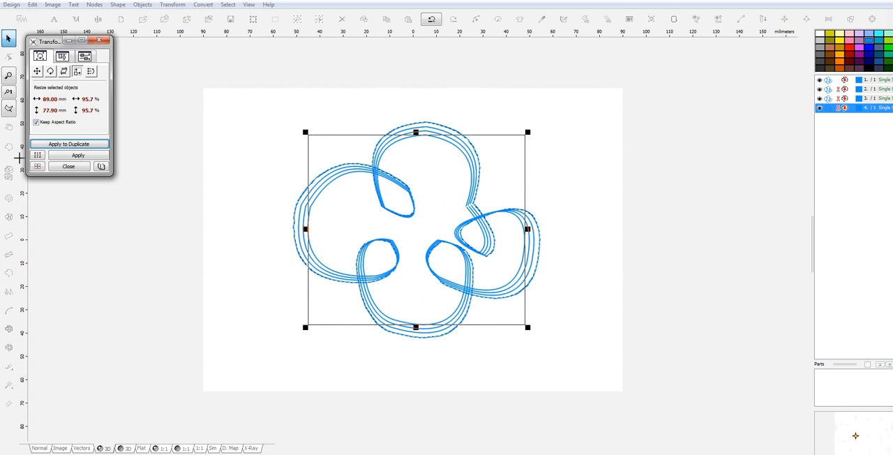
pyautogui.click(87, 145)
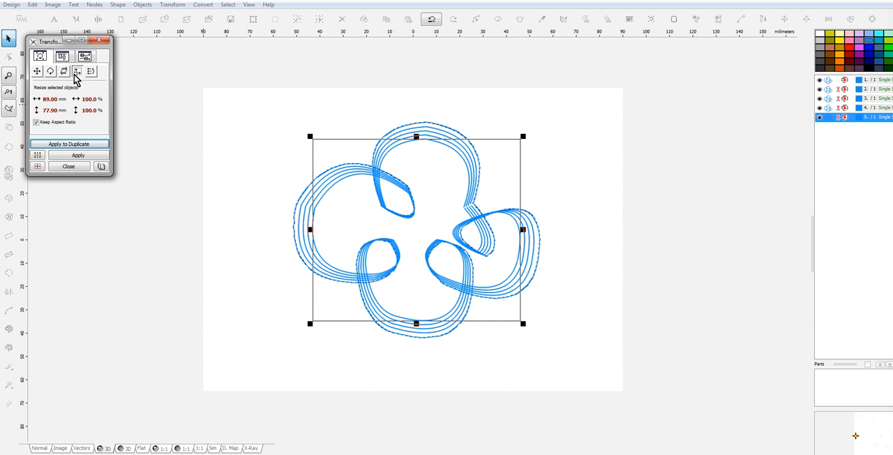
# Create a proportional duplicate of the 89 mm outline resized to 85 mm wide.
pyautogui.click(39, 101)
pyautogui.click(46, 48)
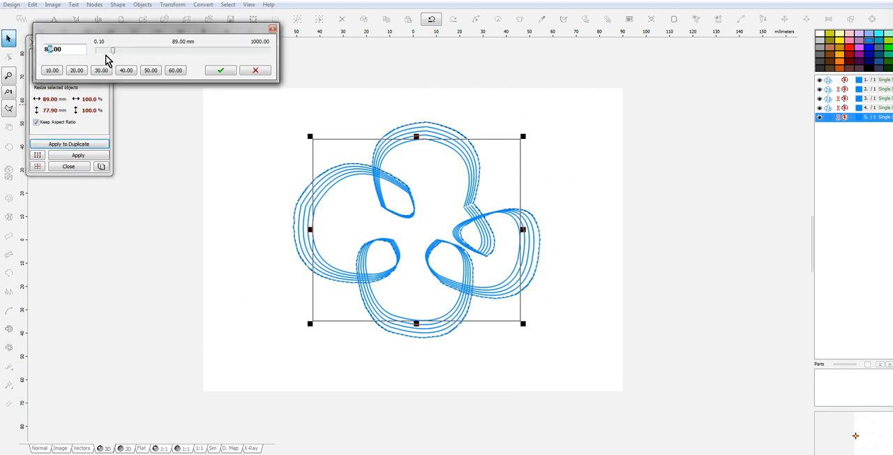
pyautogui.write('5')
pyautogui.click(221, 71)
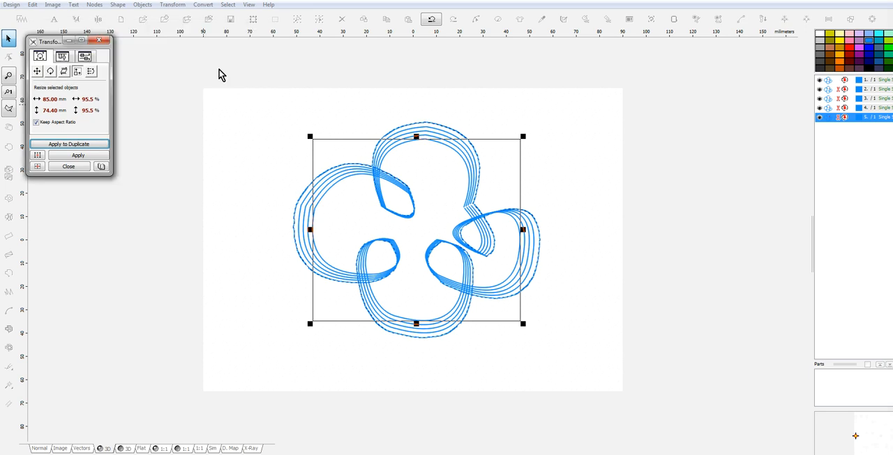
pyautogui.click(70, 145)
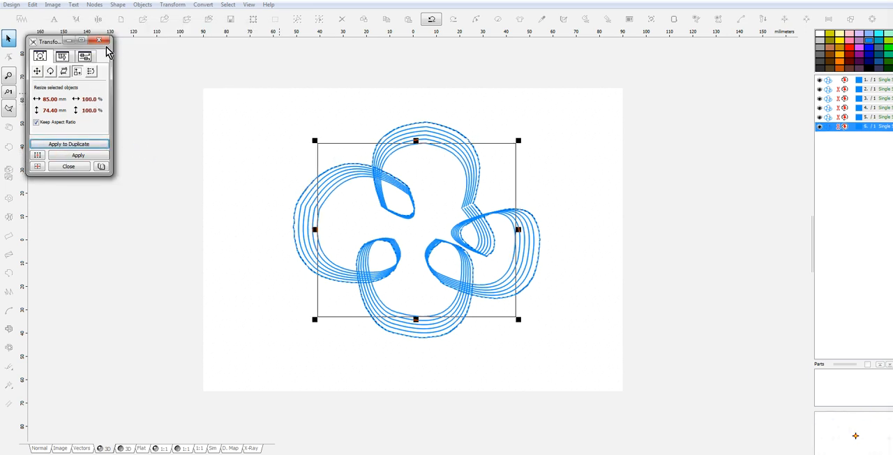
# Create a proportional duplicate of the 85 mm outline resized to 81 mm wide.
pyautogui.click(39, 103)
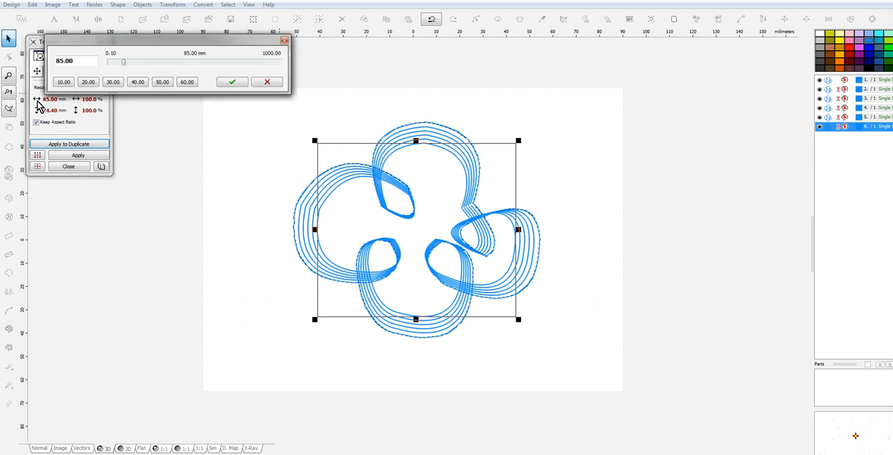
pyautogui.write('1')
pyautogui.click(232, 82)
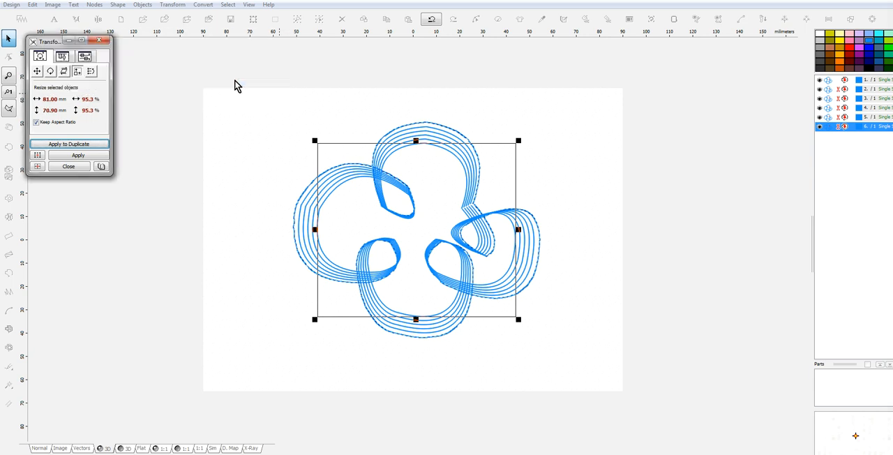
pyautogui.click(74, 145)
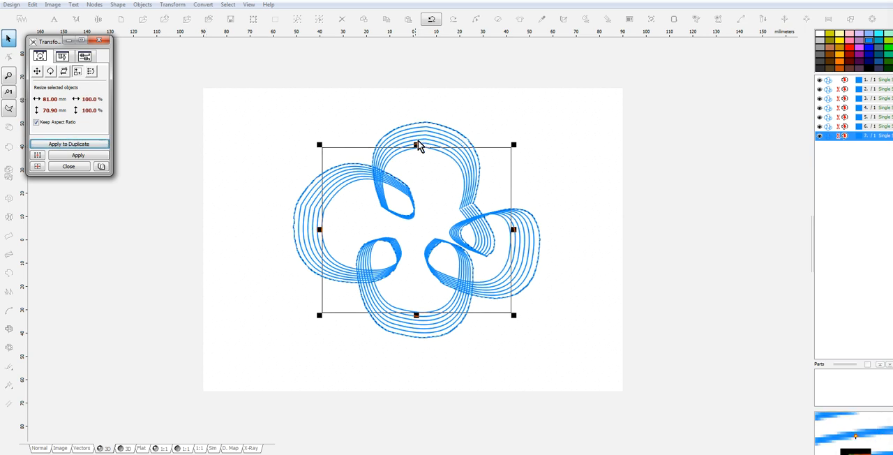
# Create a proportional duplicate of the 81 mm outline resized to 77 mm wide.
pyautogui.click(37, 100)
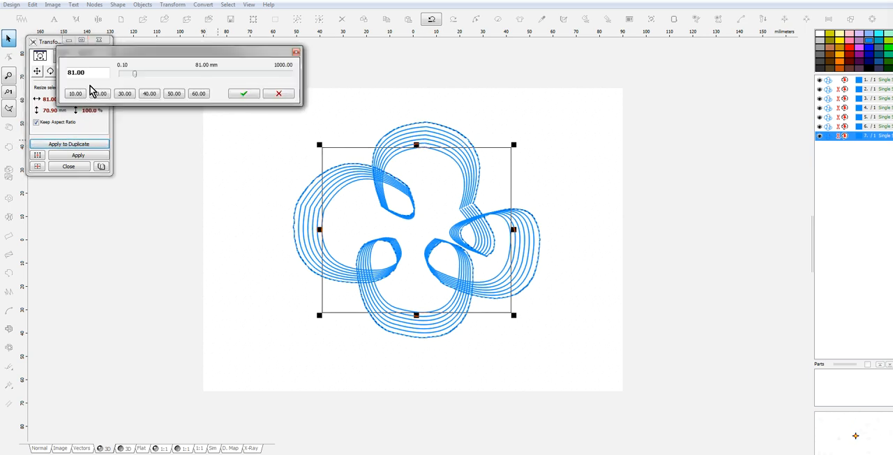
pyautogui.moveTo(74, 72); pyautogui.dragTo(23, 78)
pyautogui.write('77')
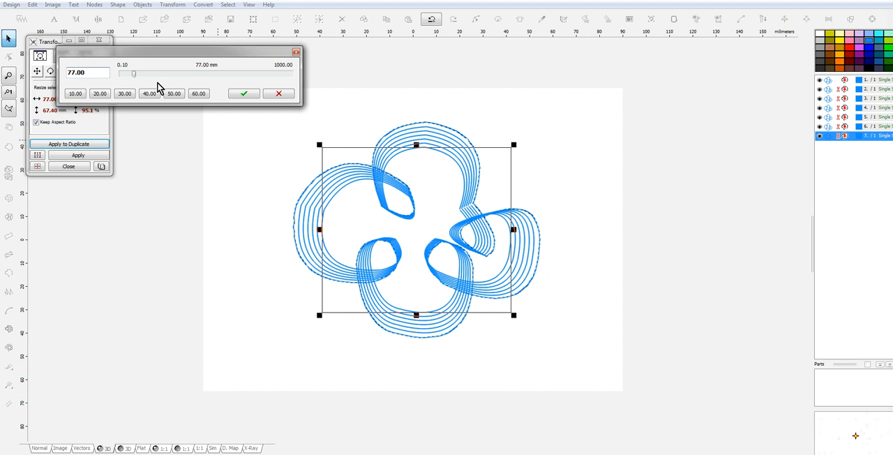
pyautogui.click(244, 94)
pyautogui.click(90, 145)
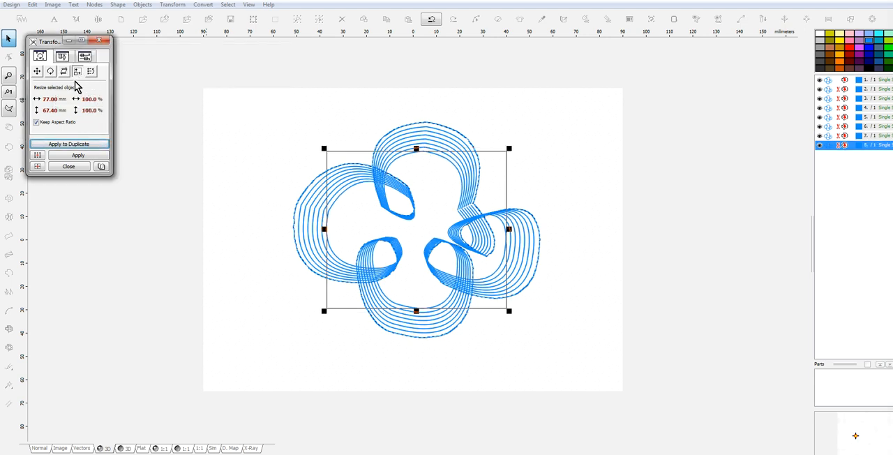
# Create a proportional duplicate of the 77 mm outline resized to 73 mm wide and close the Transformation Window.
pyautogui.click(37, 100)
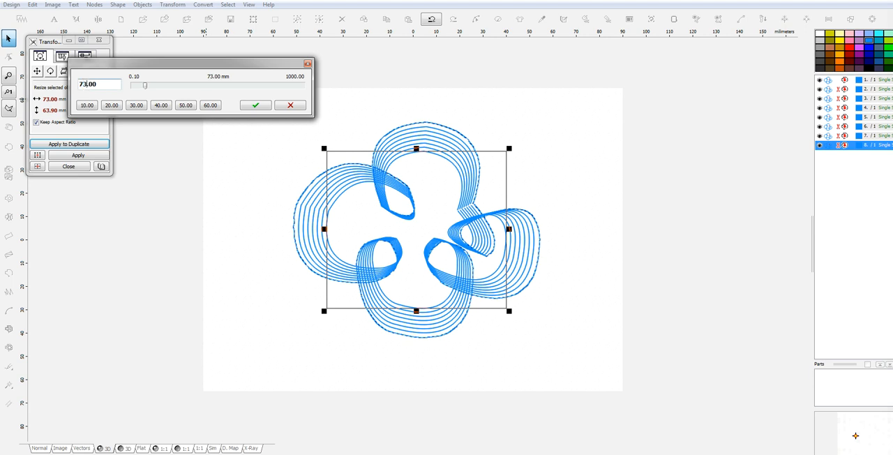
pyautogui.click(257, 106)
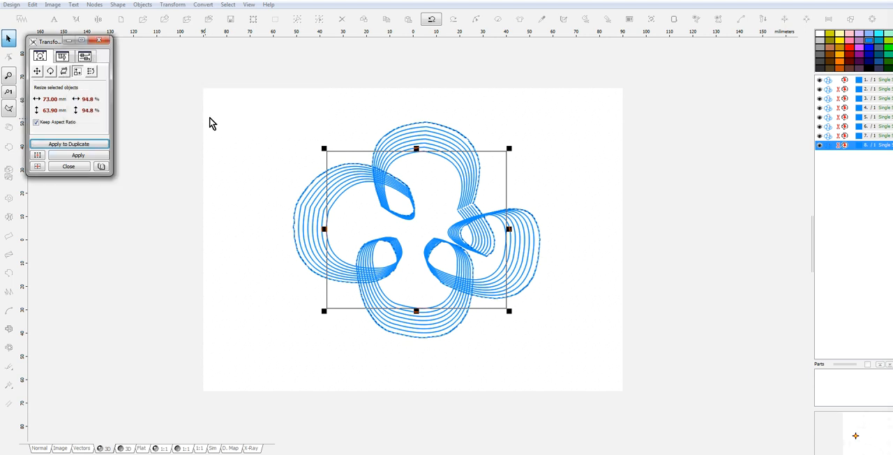
pyautogui.click(87, 145)
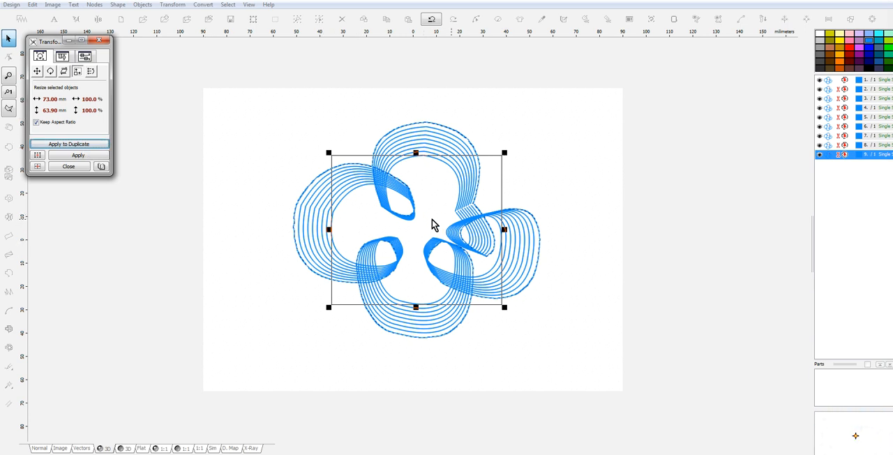
pyautogui.click(99, 40)
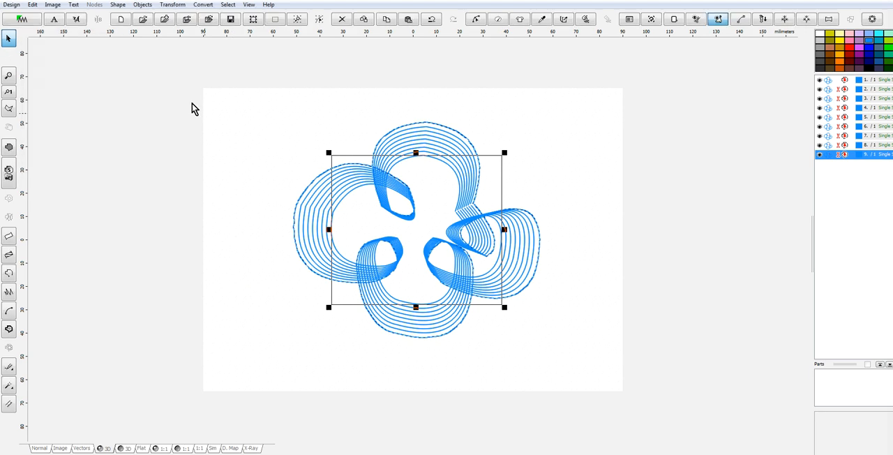
# Generate stitches for all the nested flower outlines, deselect them and examine the stitching where the lines overlap.
pyautogui.hotkey('ctrl', 'a')
pyautogui.rightClick(407, 201)
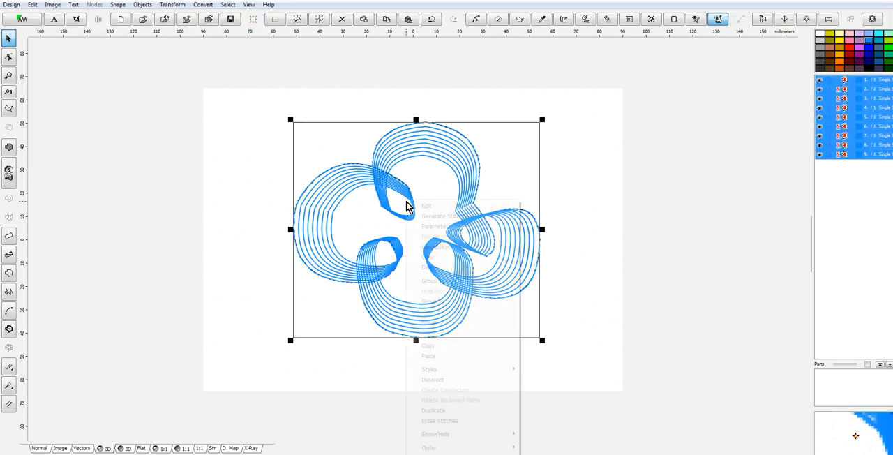
pyautogui.click(443, 217)
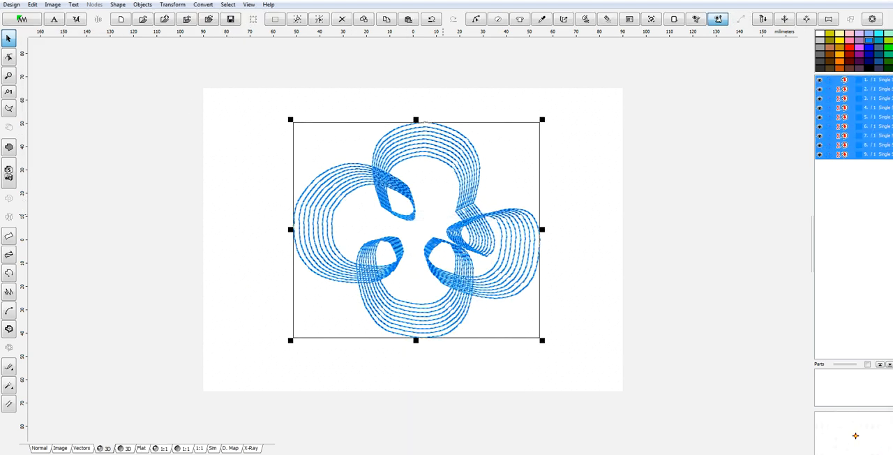
pyautogui.click(590, 324)
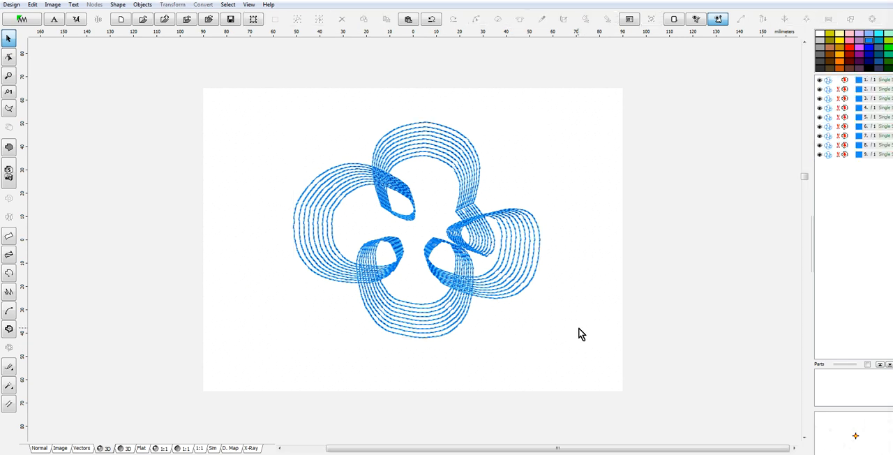
pyautogui.scroll(2, 536, 319)
pyautogui.scroll(-2, 535, 320)
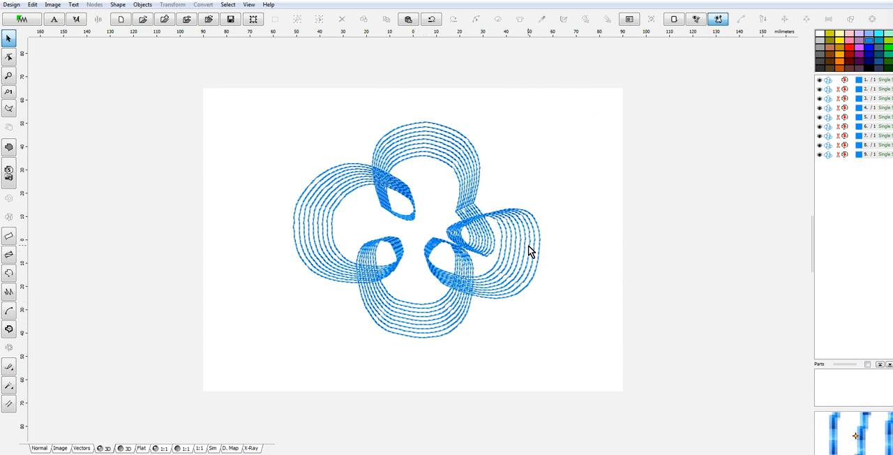
pyautogui.scroll(2, 508, 256)
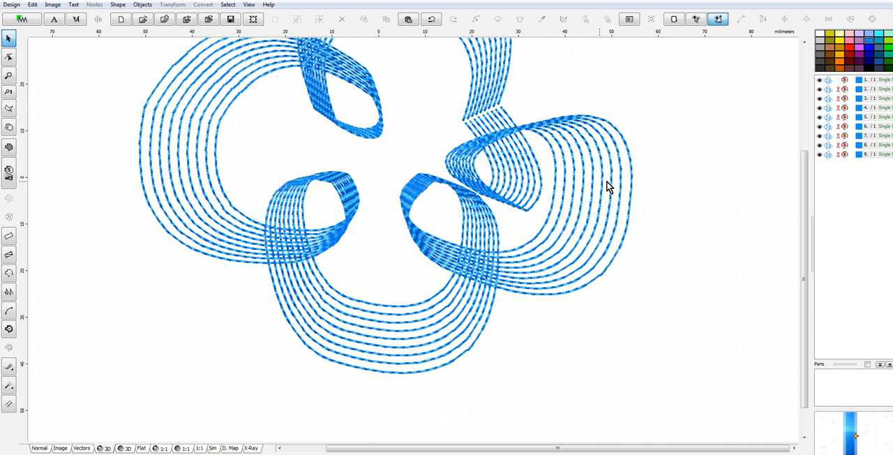
pyautogui.scroll(1, 517, 130)
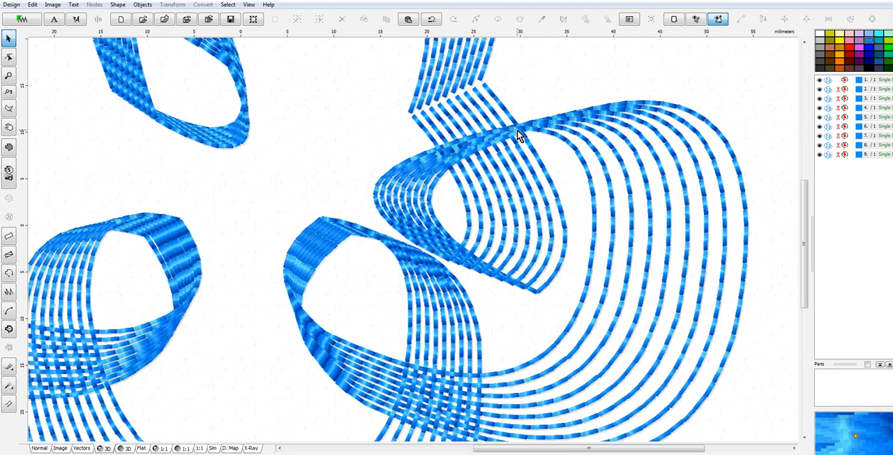
pyautogui.scroll(-2, 517, 130)
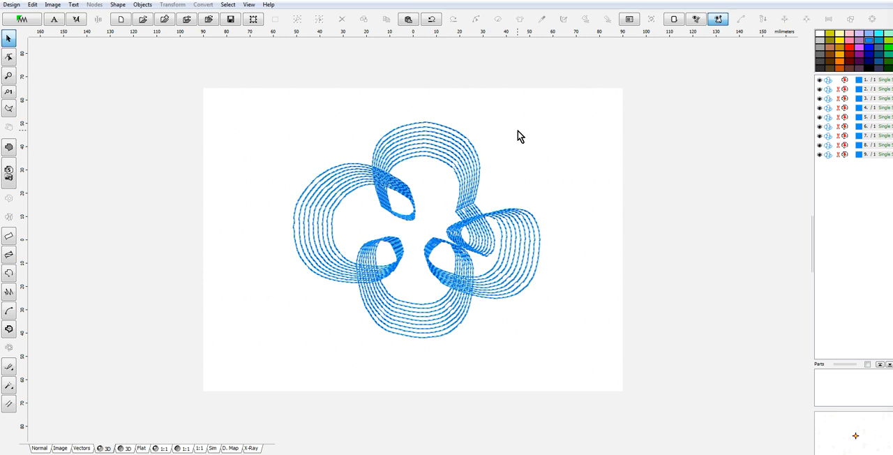